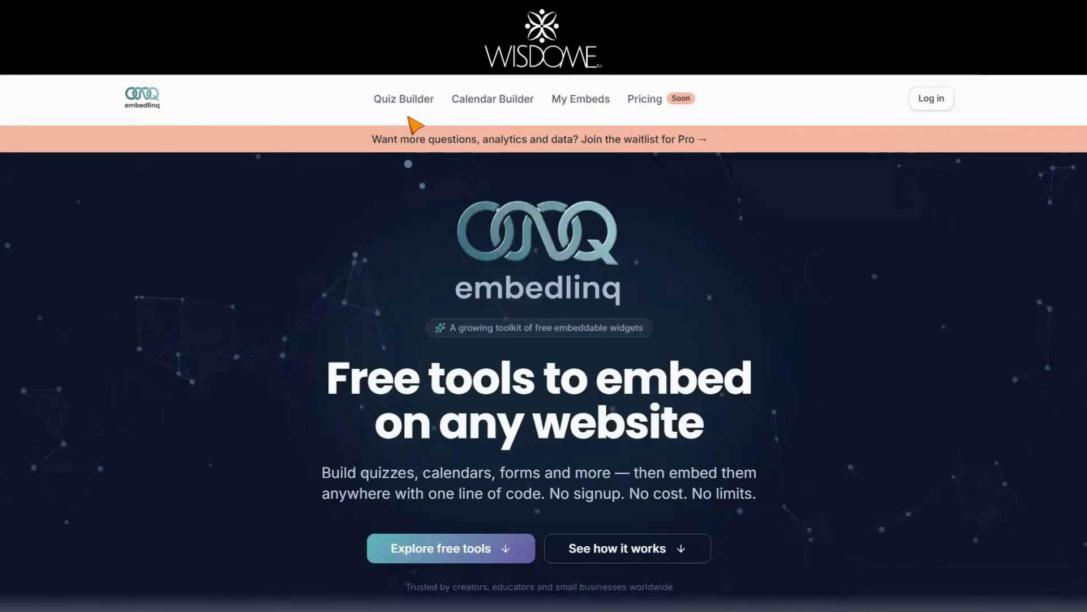
Step: Open Embedlinq's Quiz Builder page from the top navigation bar
left_click(406, 102)
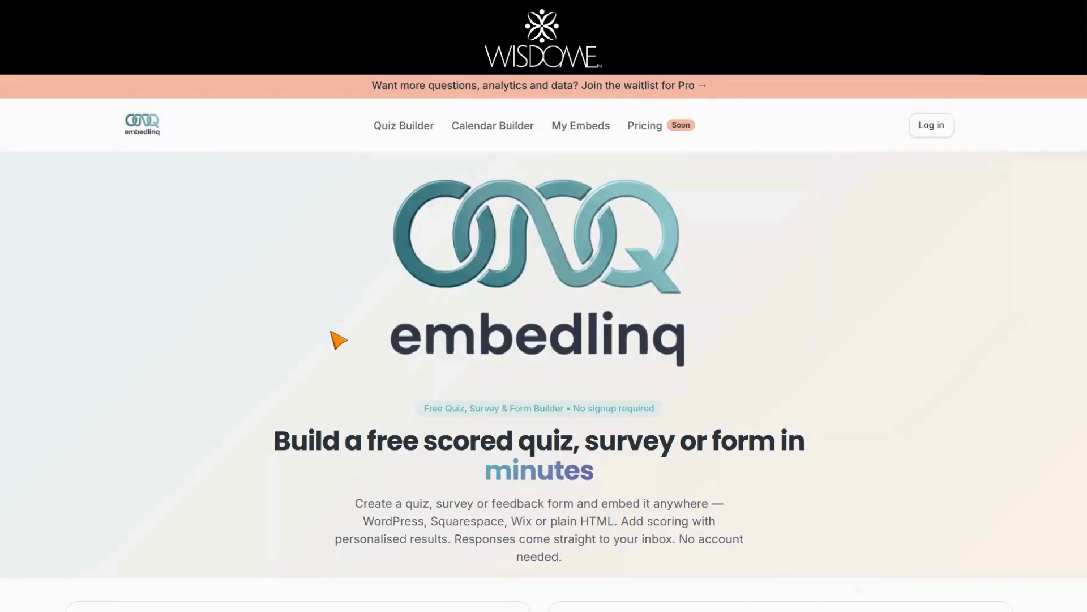
Step: Scroll down to the blank quiz builder form and put the cursor in the Quiz title field
scroll(906, 405, "down", 5)
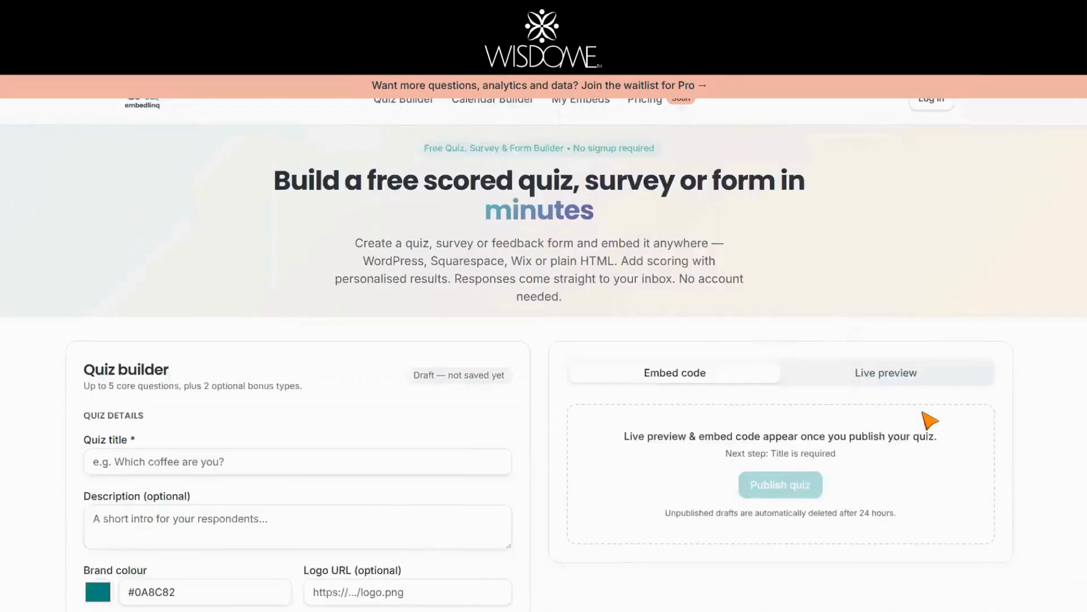
scroll(932, 417, "up", 5)
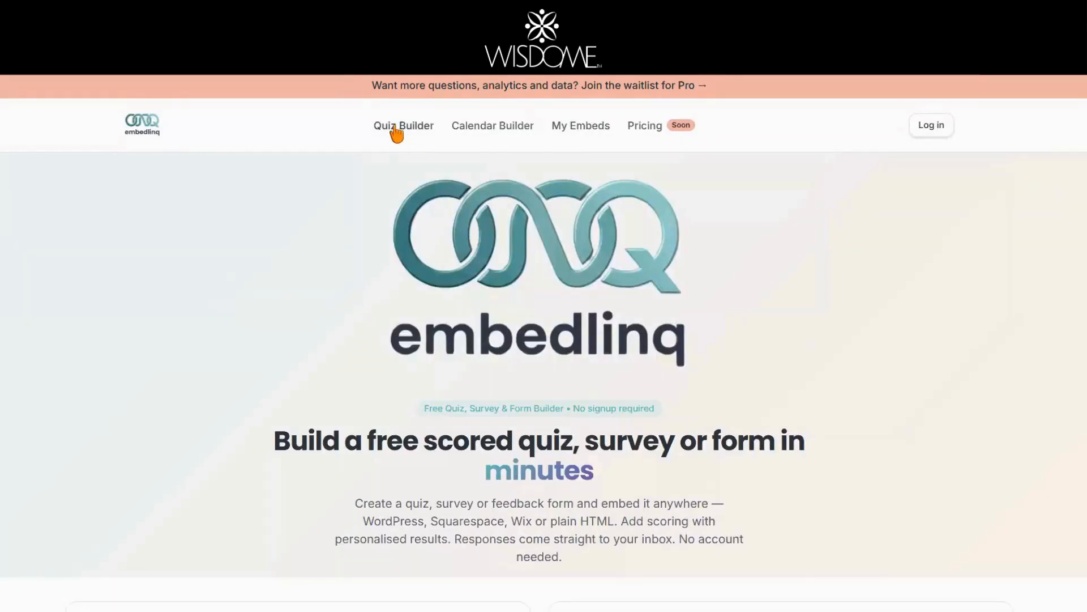
scroll(889, 381, "down", 3)
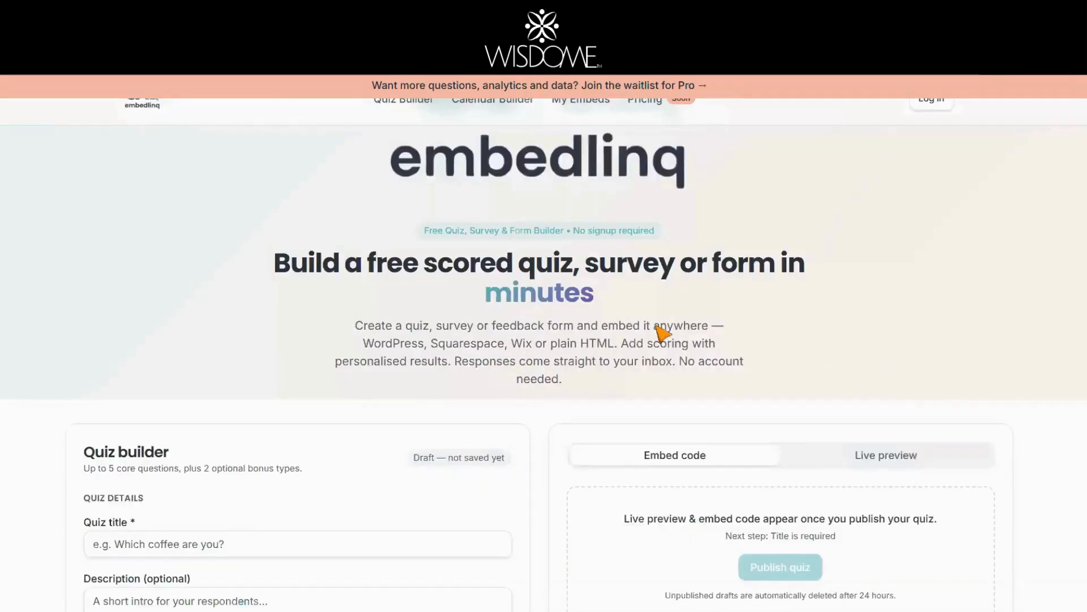
scroll(882, 357, "down", 4)
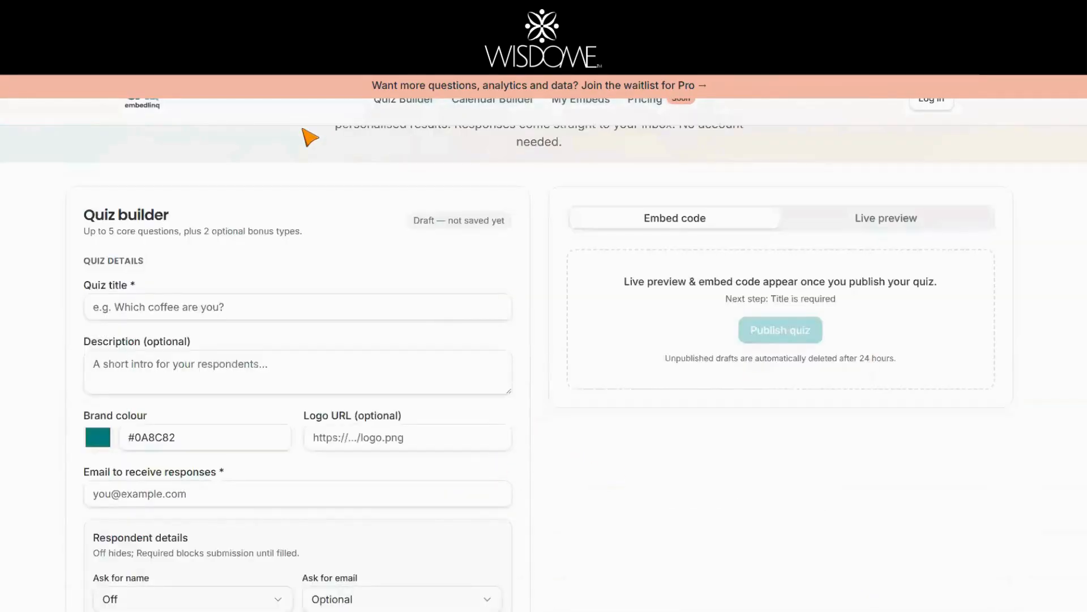
scroll(674, 412, "up", 3)
scroll(753, 461, "down", 6)
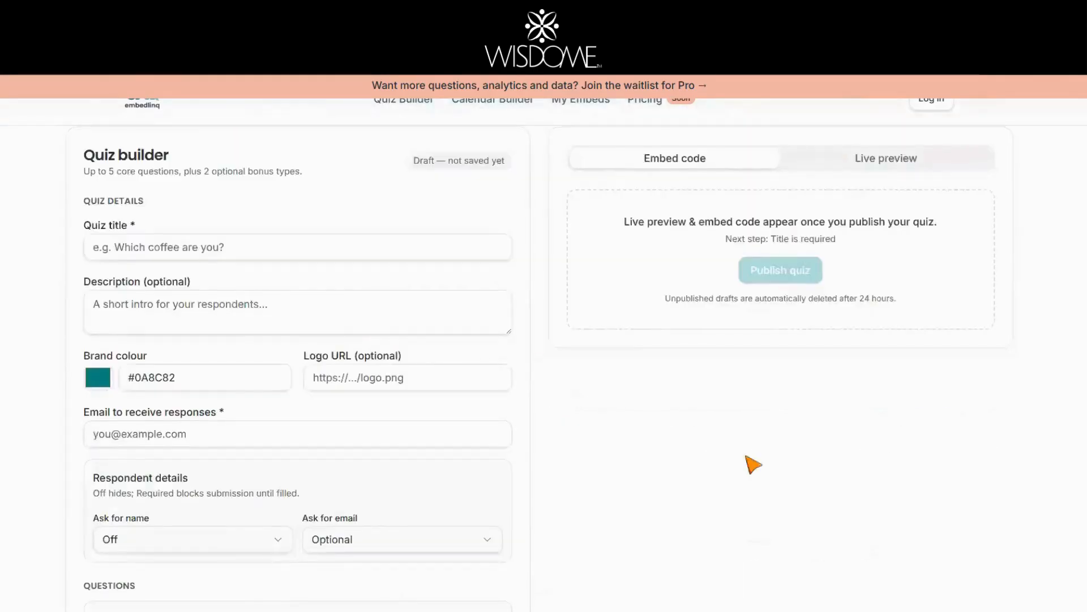
scroll(776, 427, "up", 4)
left_click(133, 368)
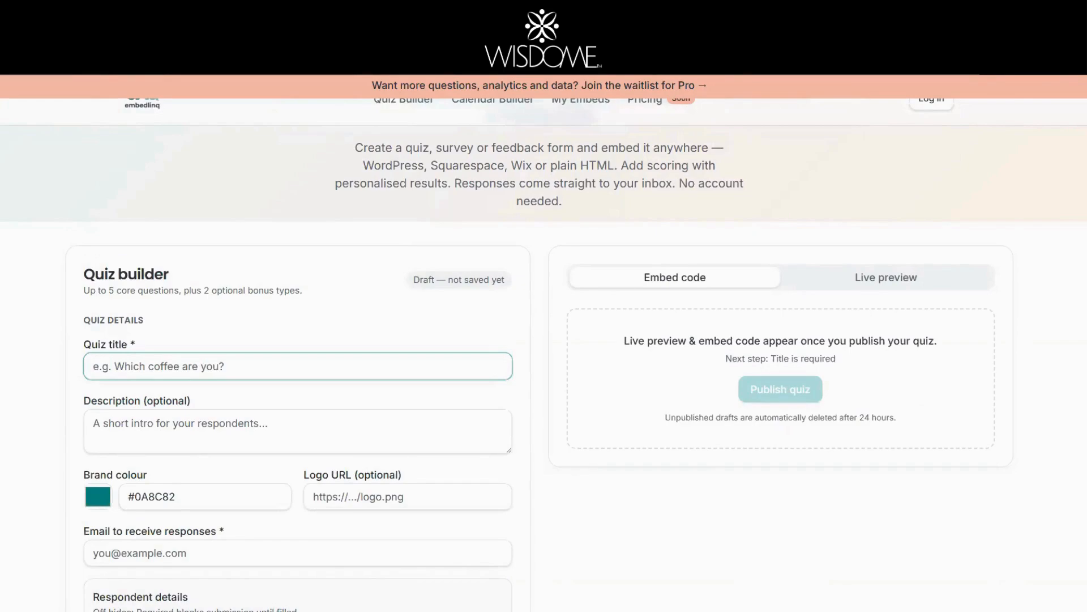
Step: Paste the title 'The Self-Confidence & Inner Belief Quiz' and the quiz description
type("The Self-Confidence & Inner Belief Quiz")
left_click(715, 436)
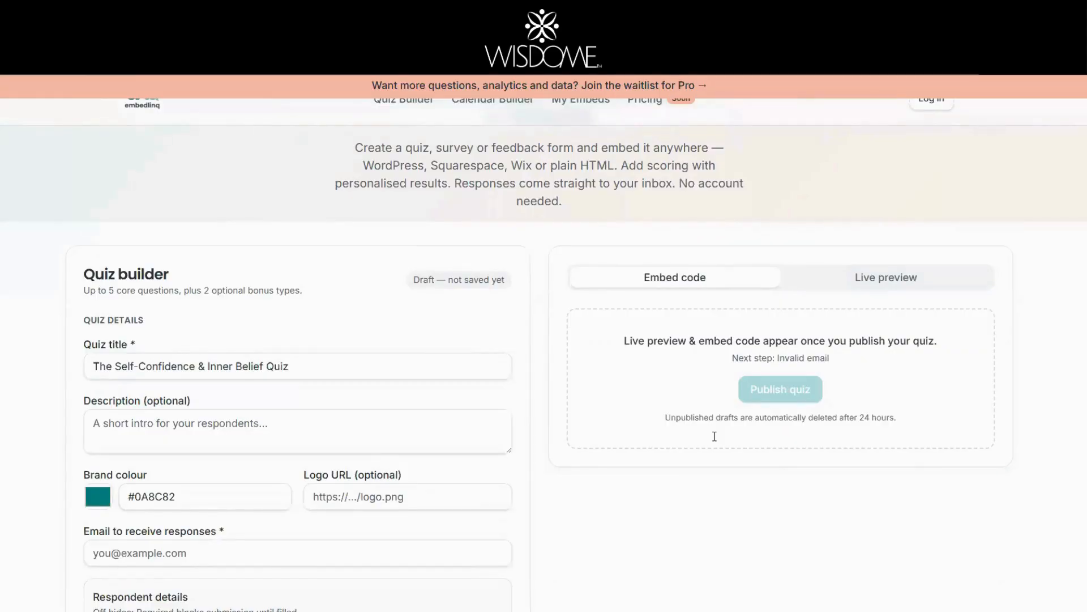
left_click(139, 426)
type("Select the option that best describes you for each question. At the end of this quiz, you'll receive a report of your current level of resilience and self-belief.")
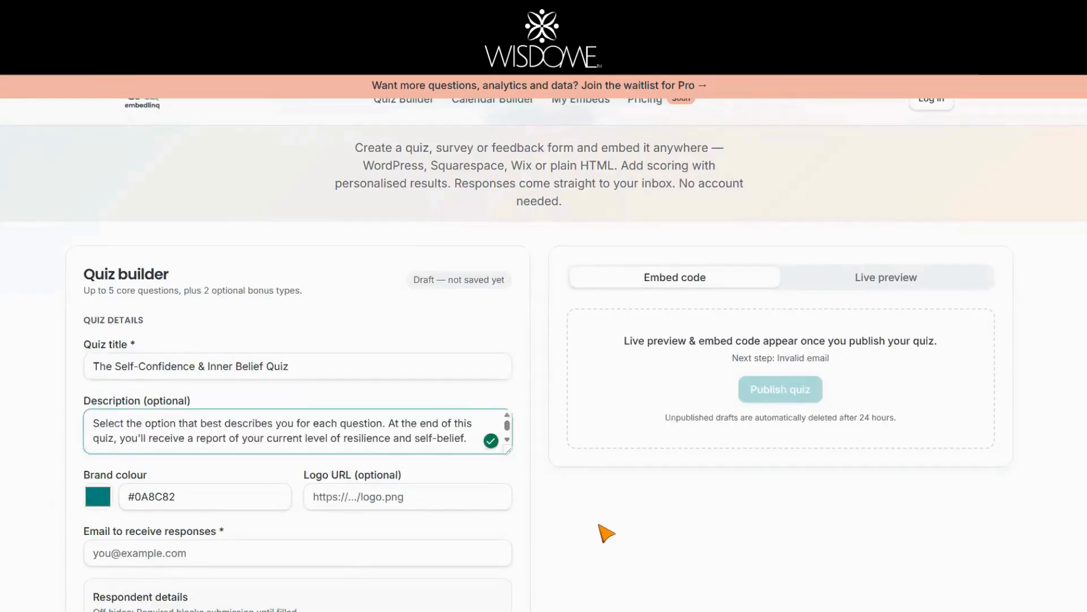
scroll(537, 508, "down", 3)
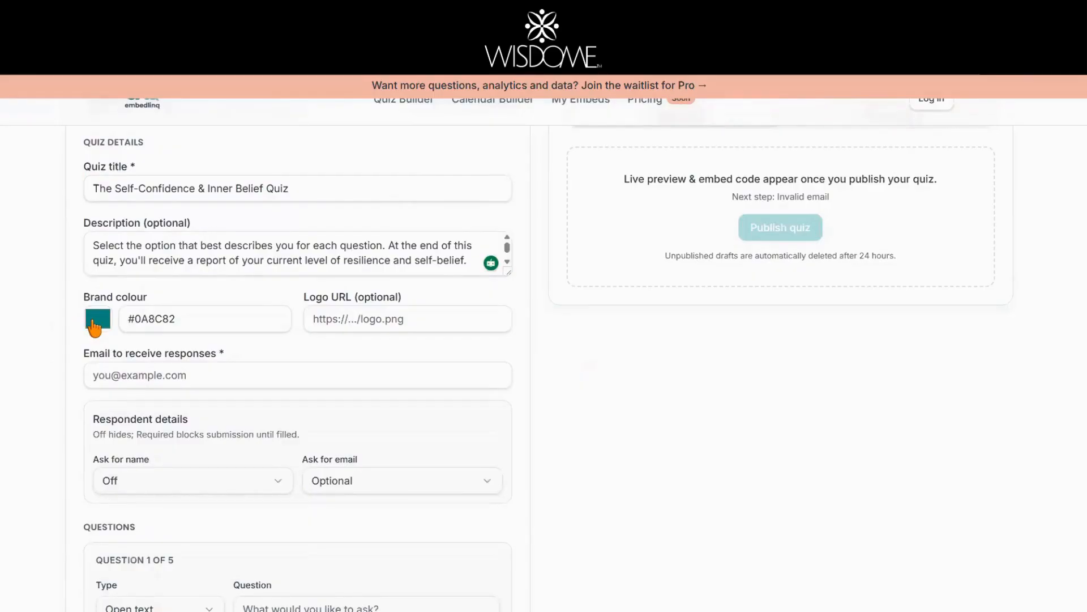
Step: Enter the e-mail address that receives quiz responses
left_click(411, 323)
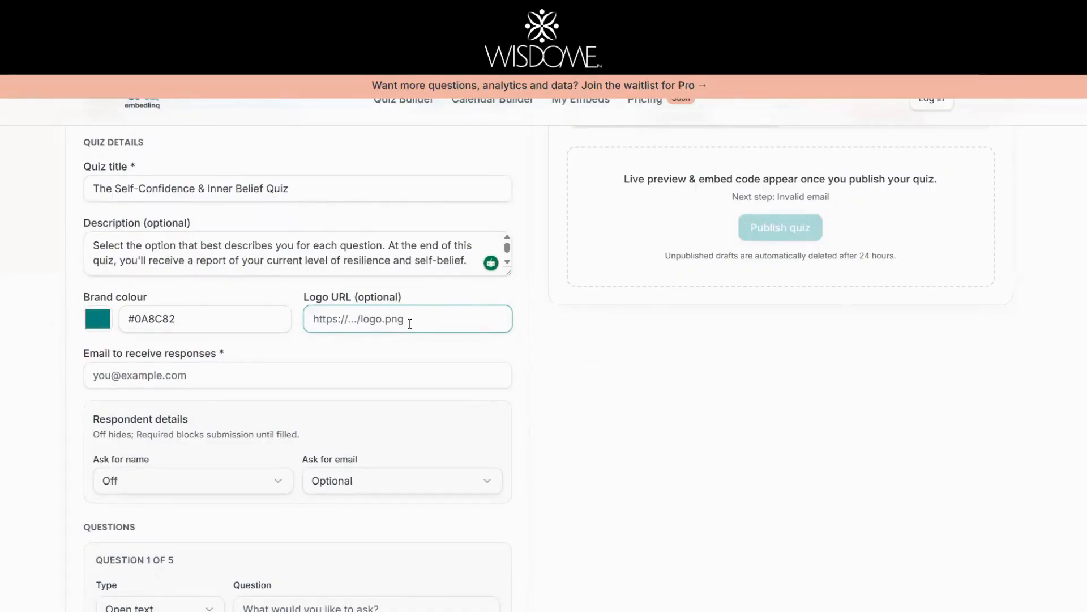
left_click(111, 374)
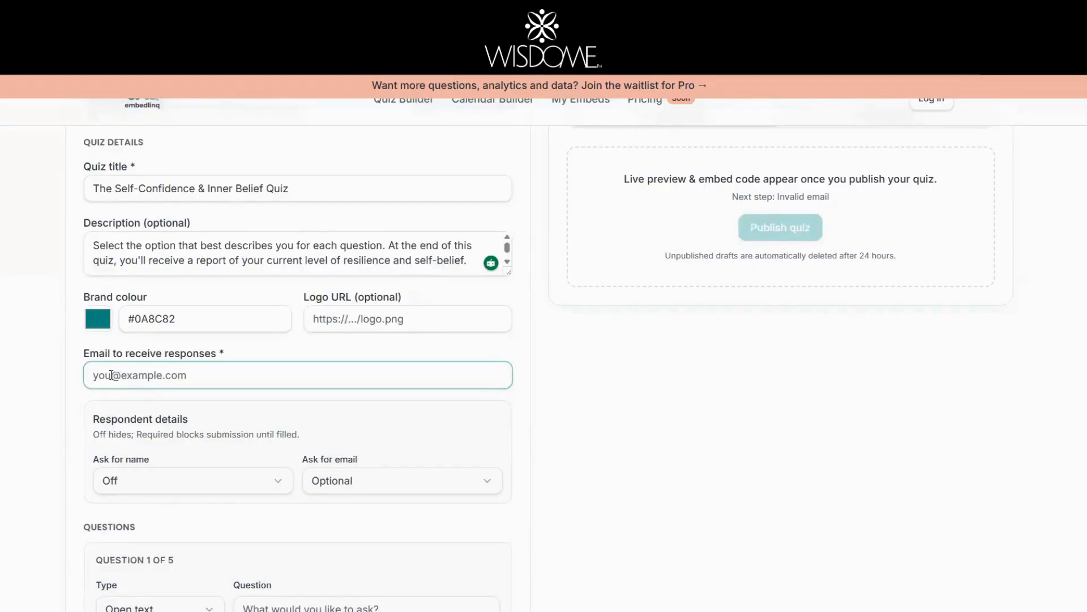
key("ctrl+v")
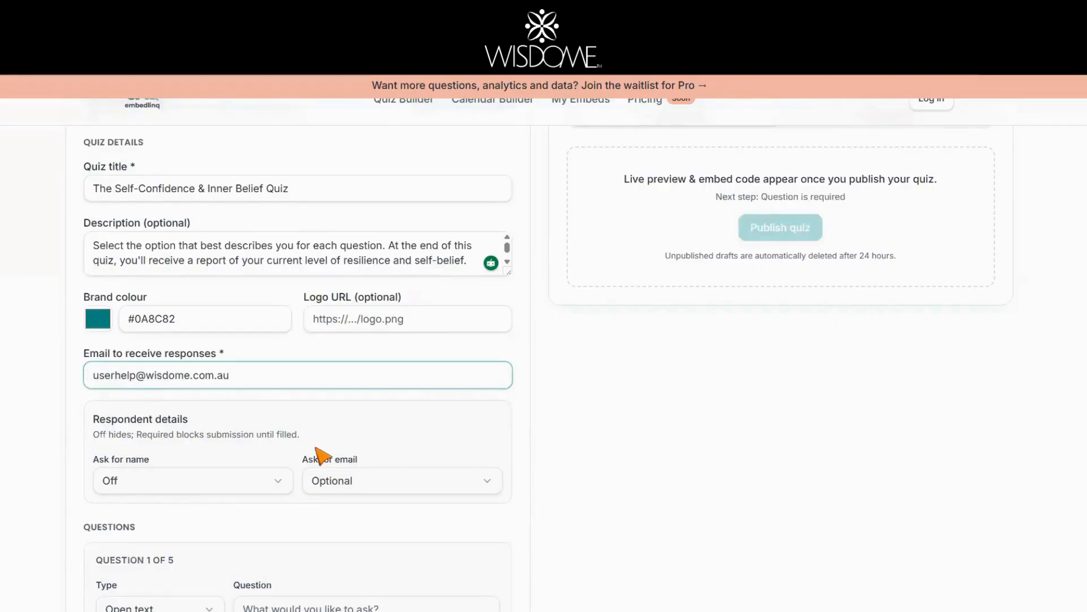
scroll(428, 398, "down", 1)
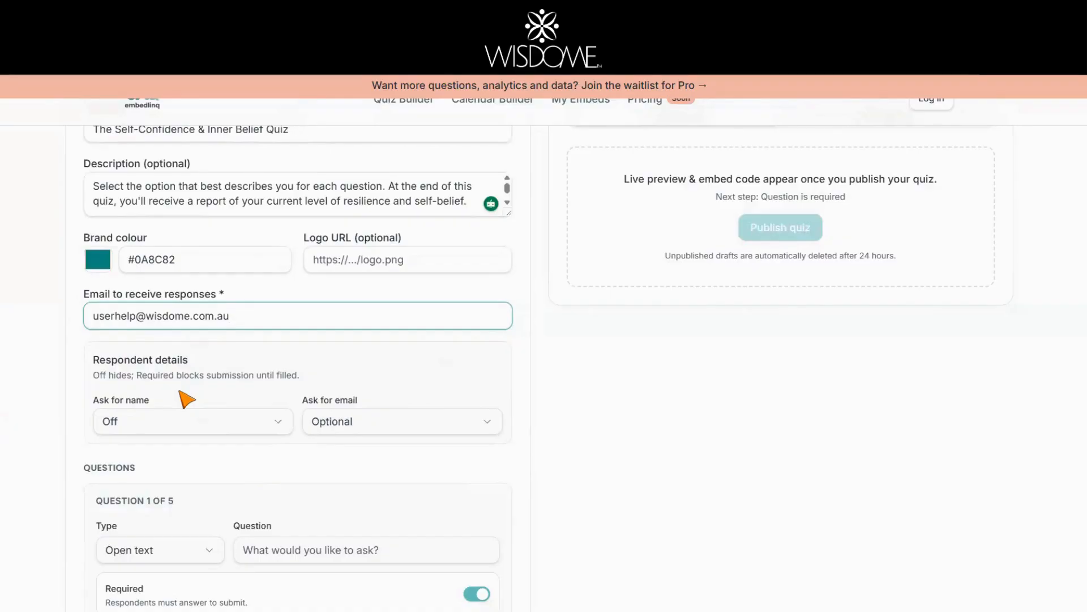
Step: Set both Ask for name and Ask for email to Required
left_click(216, 428)
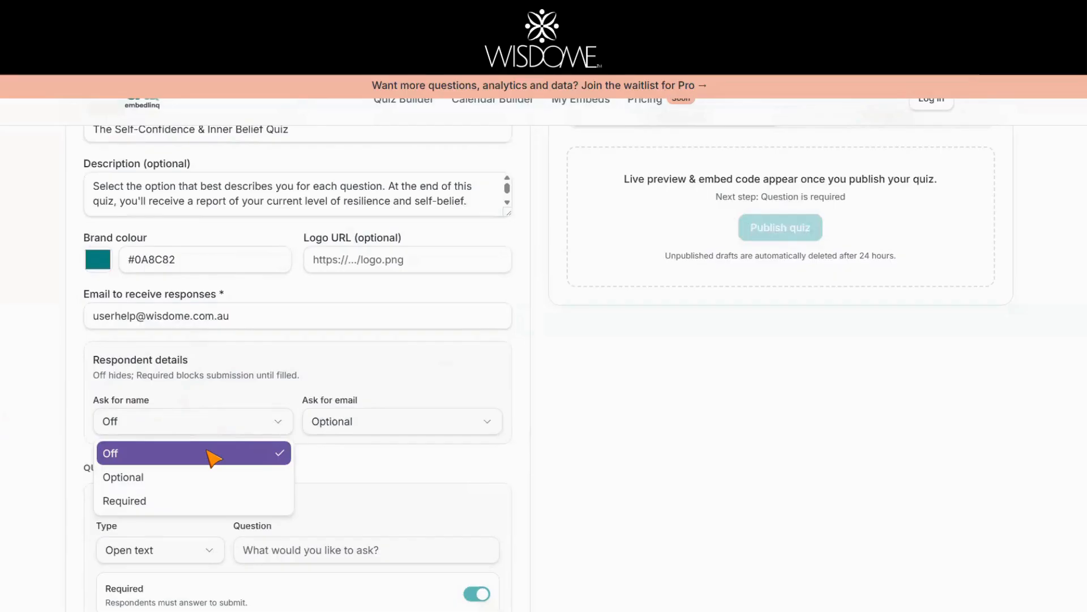
left_click(157, 503)
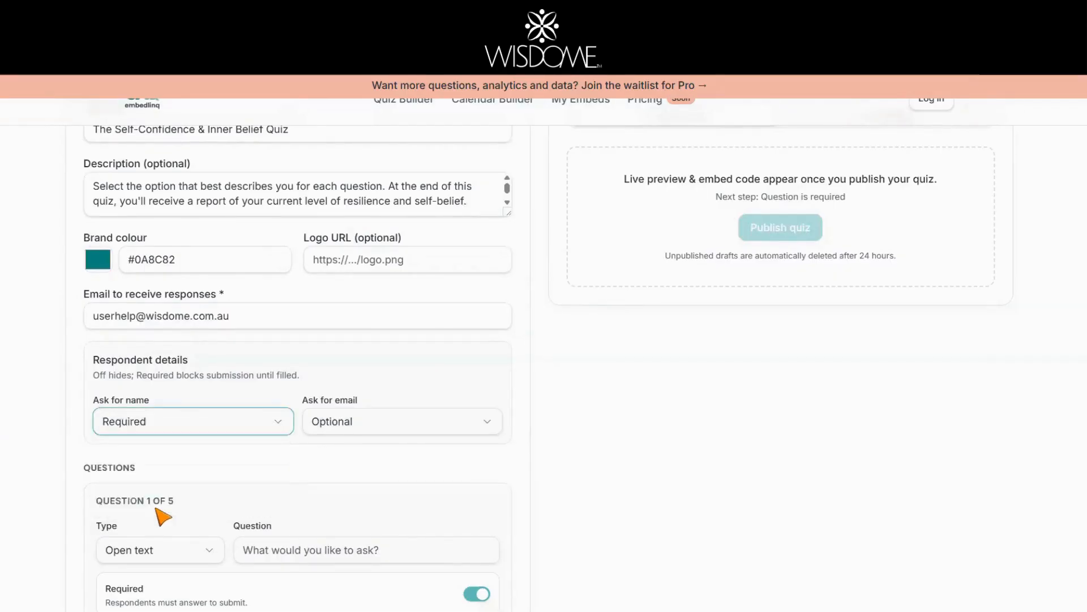
left_click(359, 421)
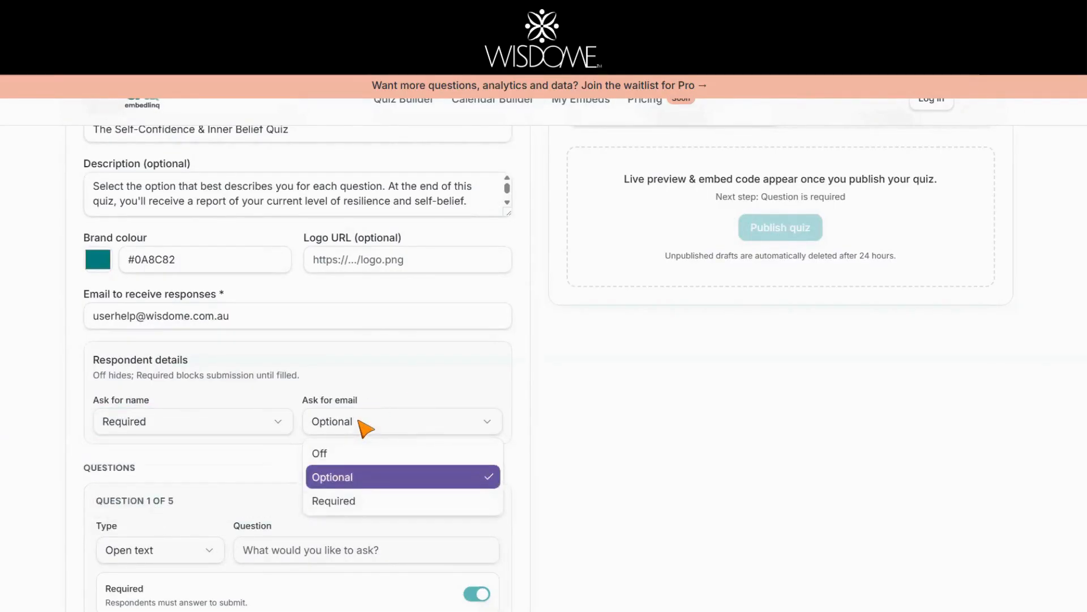
left_click(360, 502)
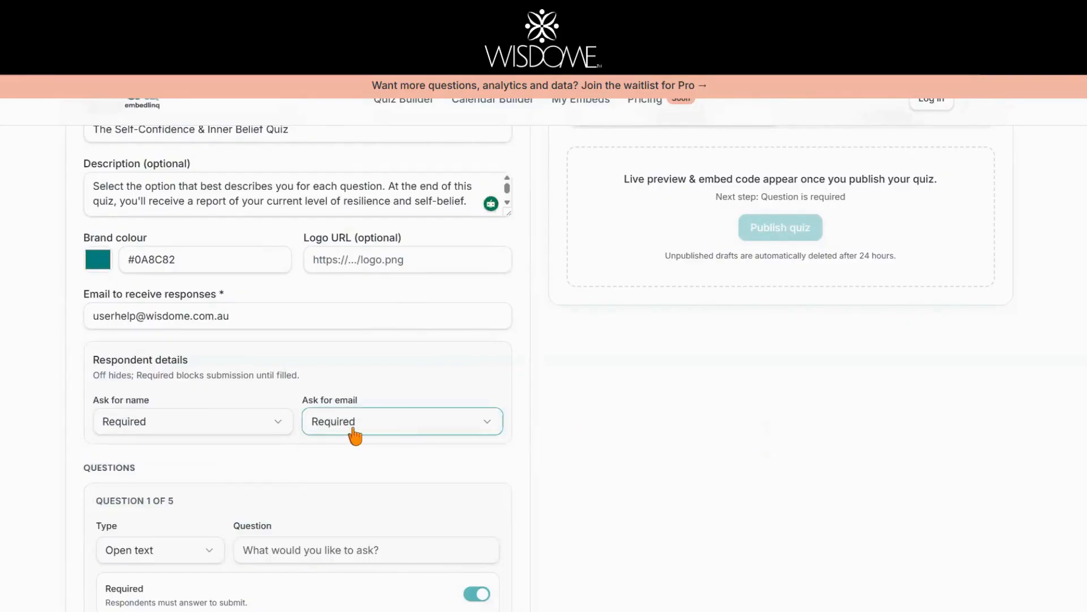
scroll(356, 436, "down", 2)
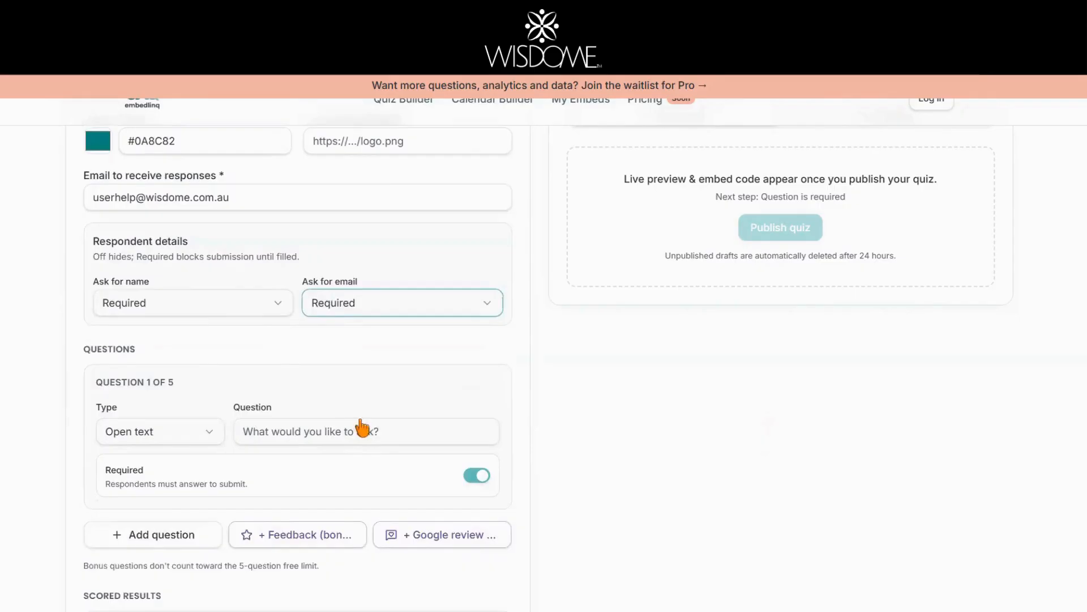
scroll(363, 429, "down", 2)
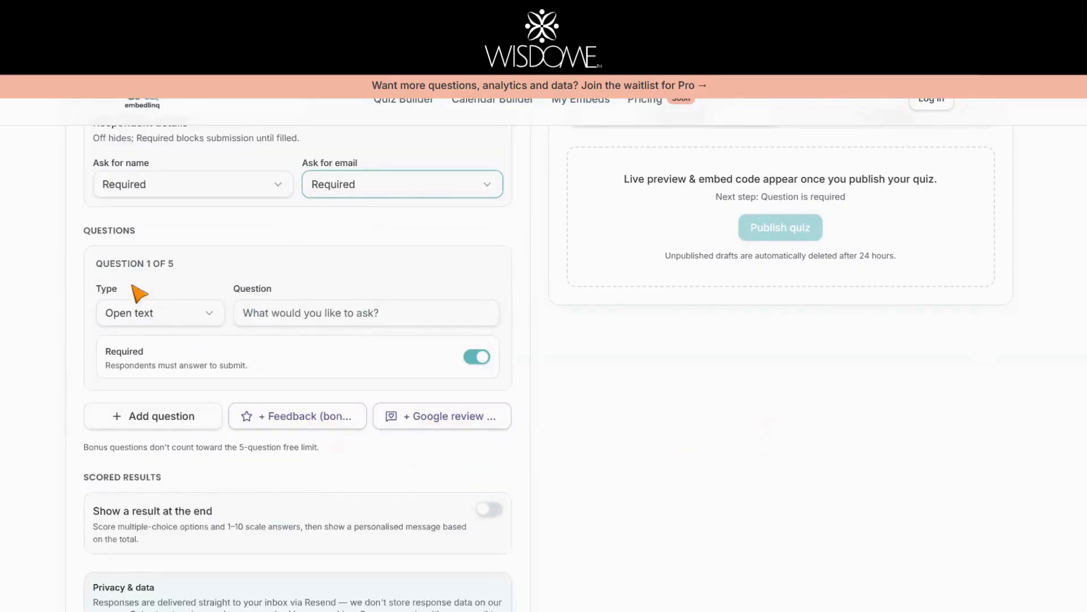
Step: Make Question 1 multiple choice and paste in its question text
left_click(219, 320)
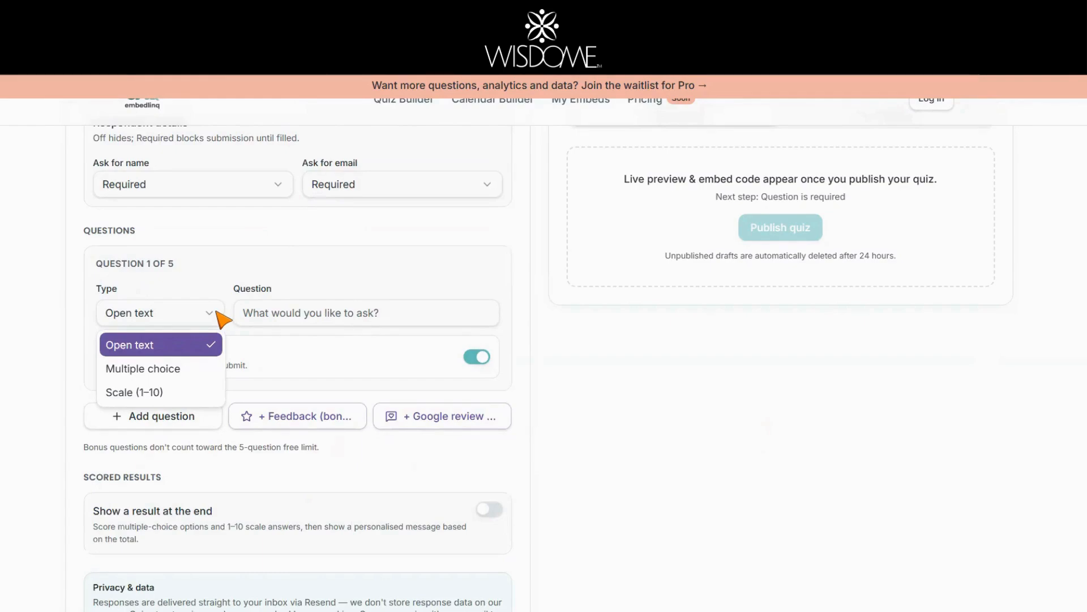
left_click(166, 371)
left_click(318, 315)
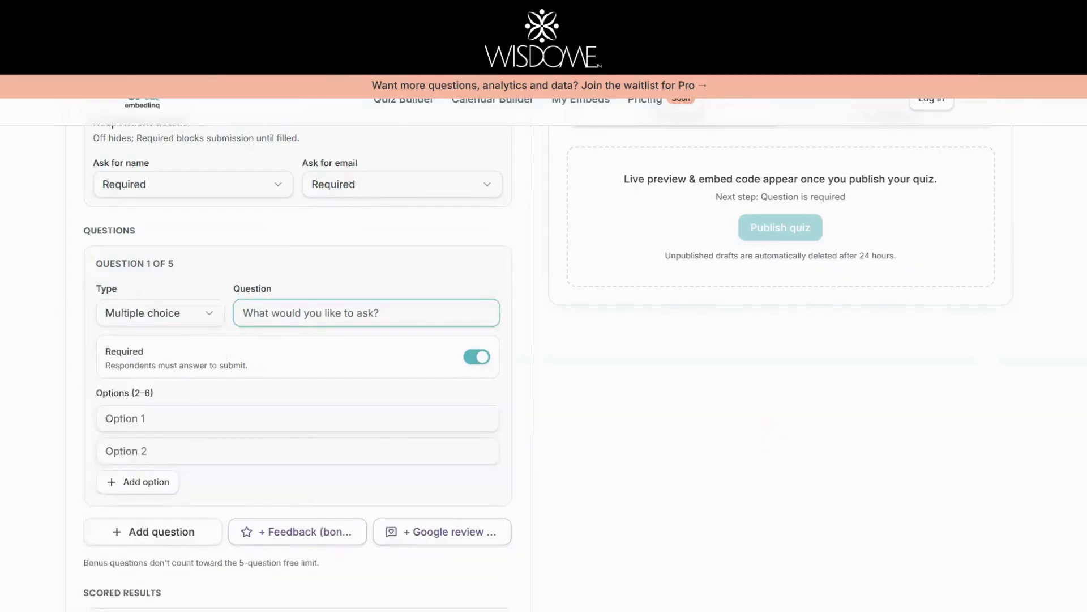
key("alt+Tab")
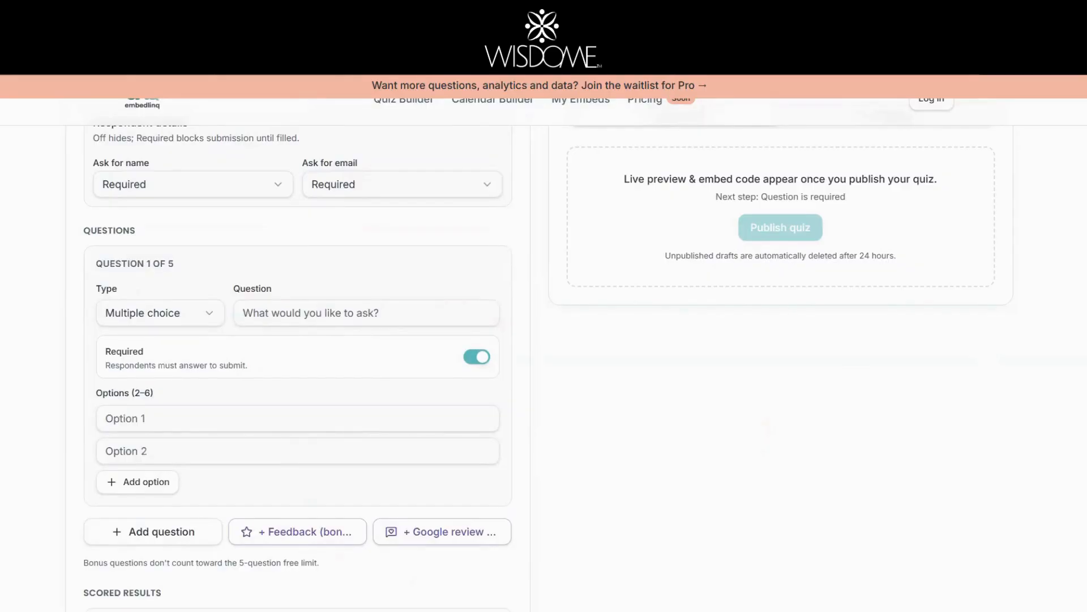
key("alt+Tab")
key("ctrl+v")
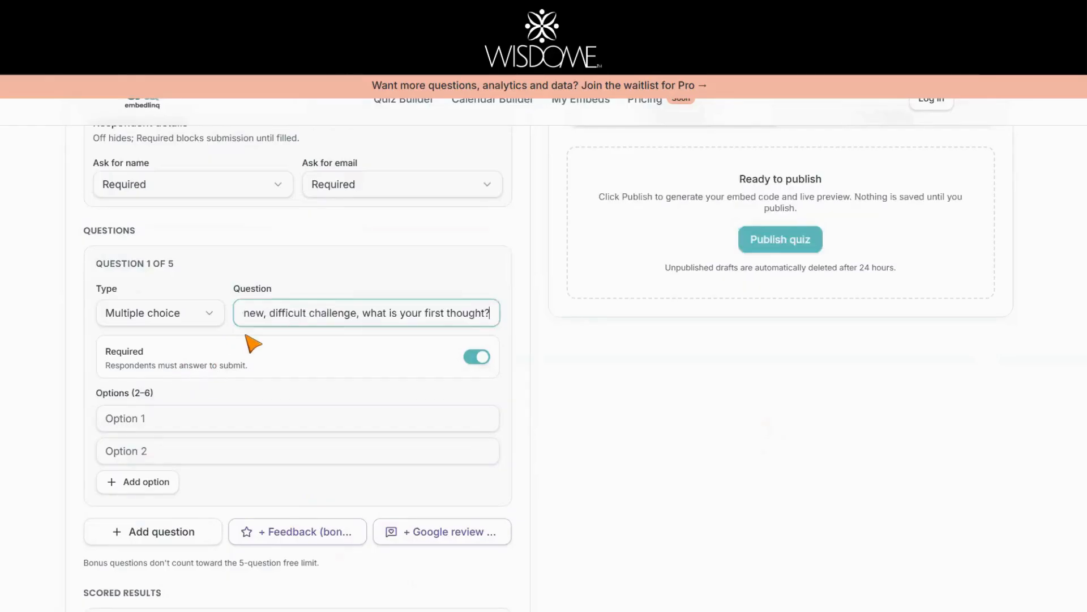
scroll(198, 349, "down", 1)
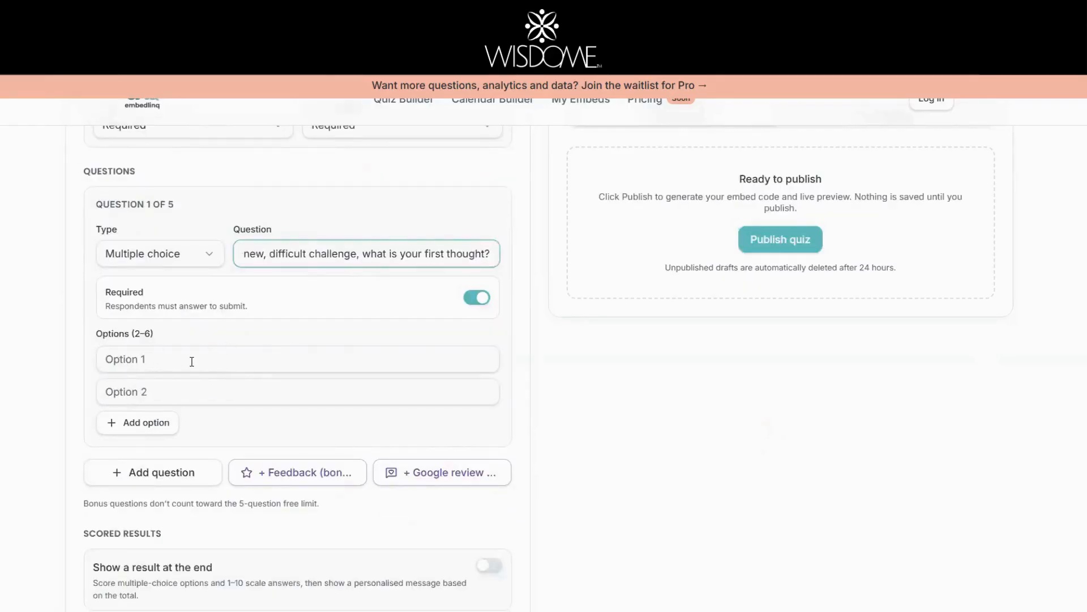
Step: Fill Question 1's three answer options A, B and C, then add Question 2
left_click(243, 362)
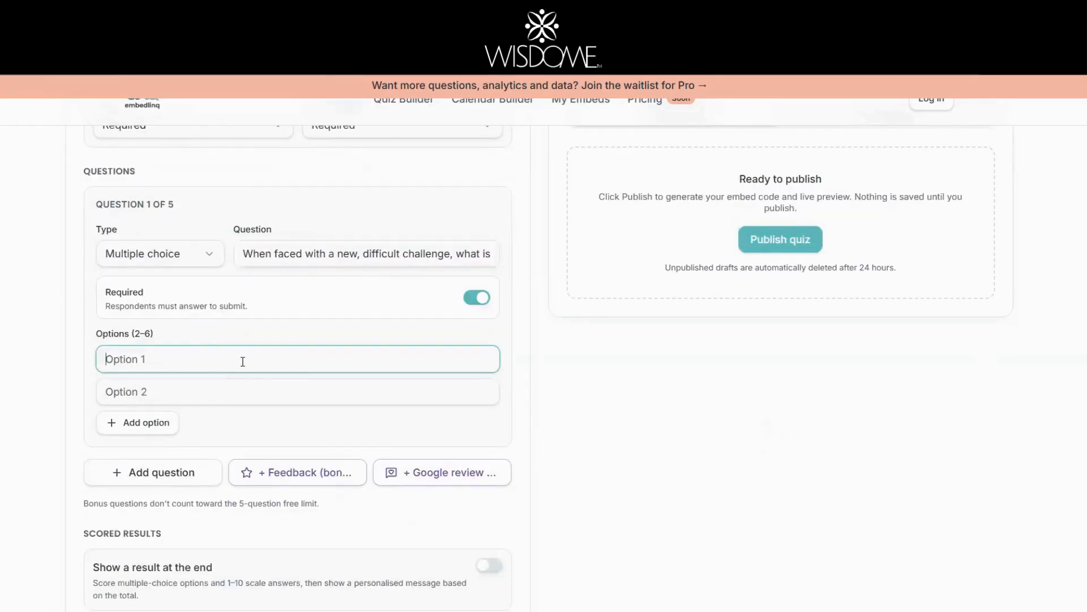
left_click(116, 426)
left_click(138, 361)
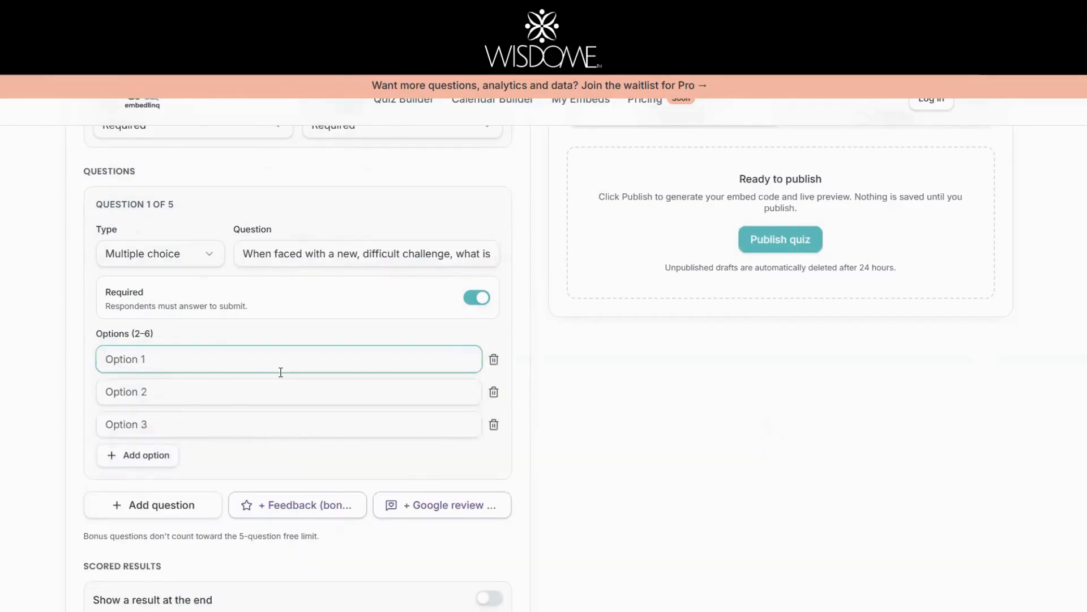
key("alt+Tab")
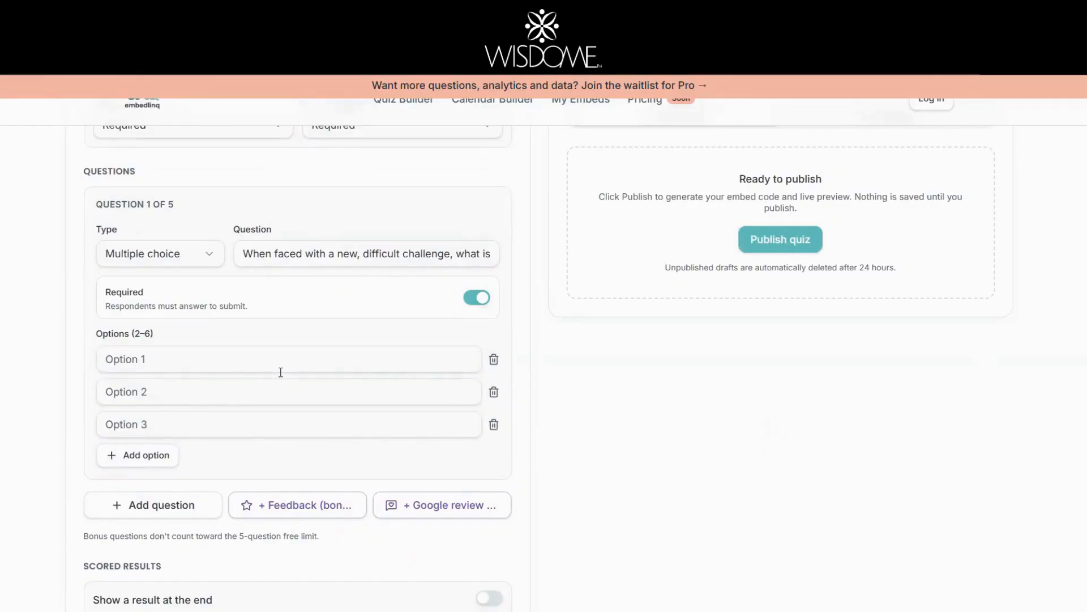
left_click(190, 352)
type("A) I'll probably mess this up; I should see if someone else can do it.")
key("alt+Tab")
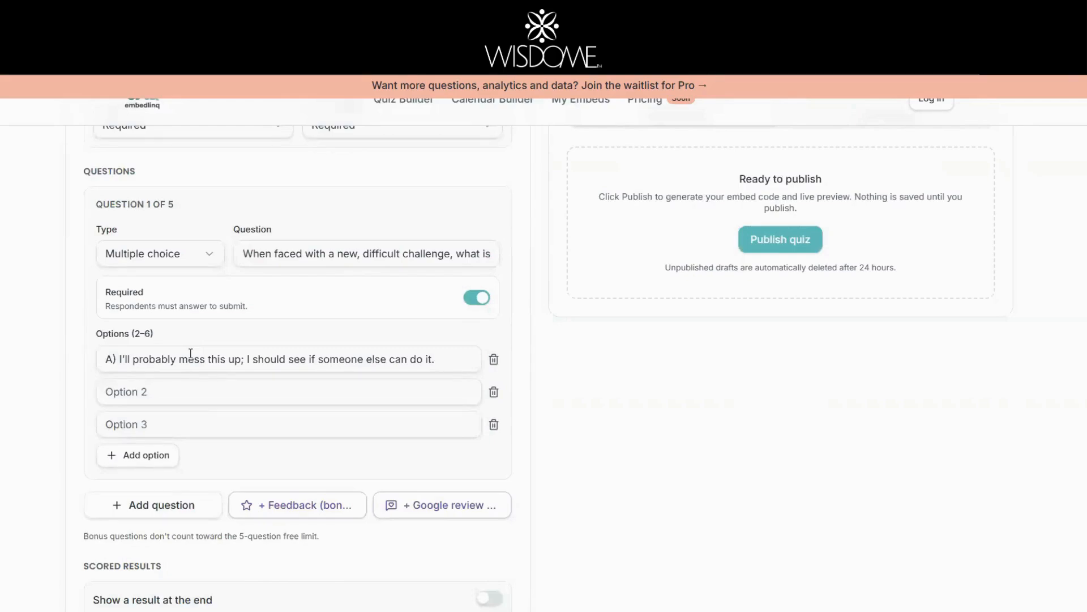
left_click(144, 390)
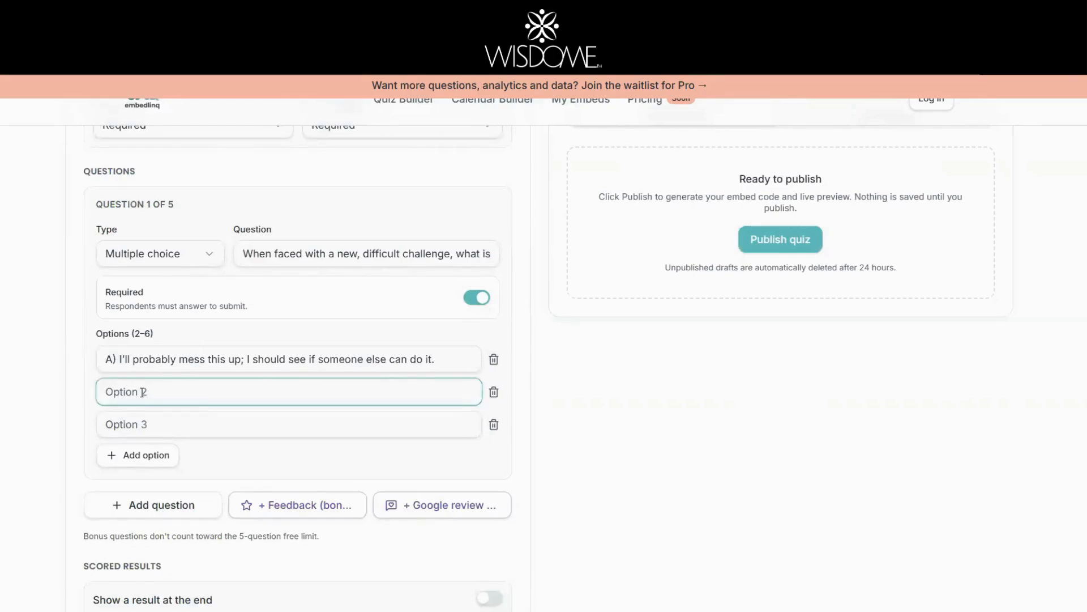
type("B) I’m nervous, but I’ll give it a try and see what happens.")
key("alt+Tab")
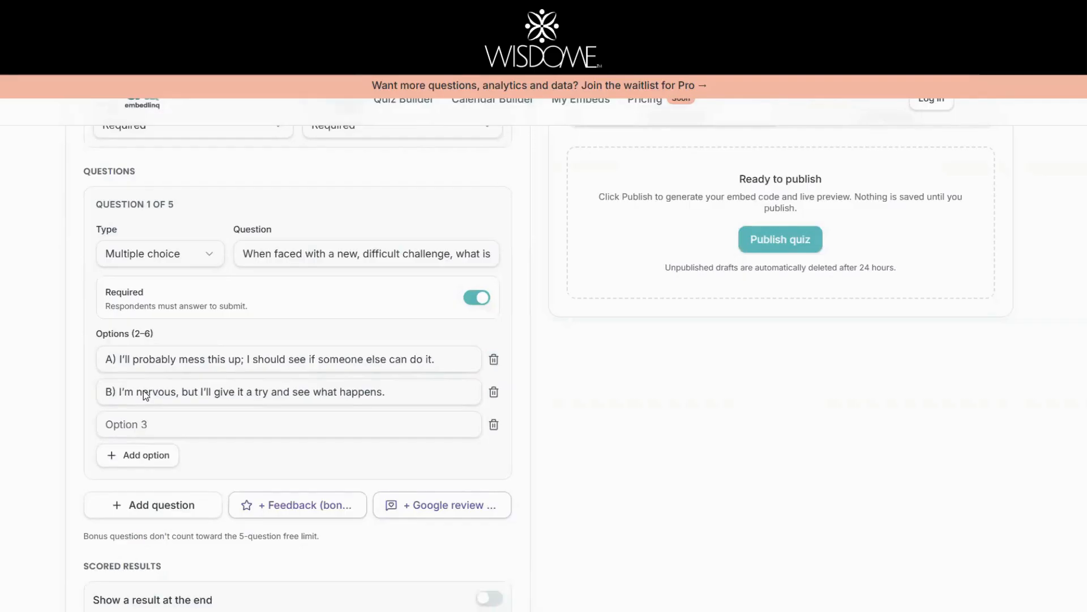
left_click(110, 419)
type("C) I can figure this out. Every challenge is a chance to grow.")
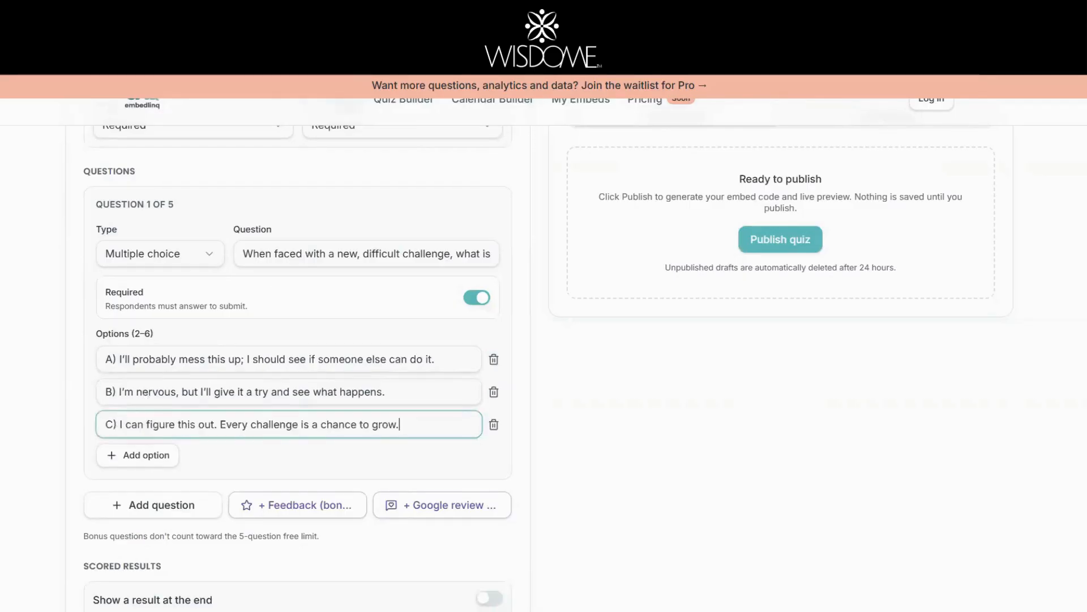
scroll(328, 374, "down", 4)
left_click(150, 268)
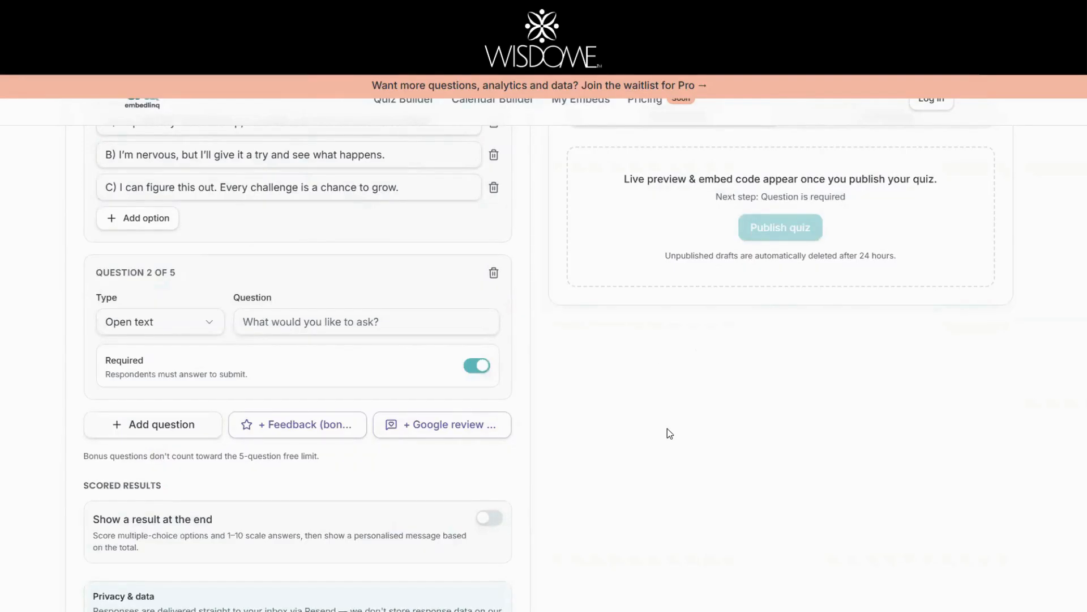
Step: Make Question 2 multiple choice and paste its text about others' opinions
left_click(159, 329)
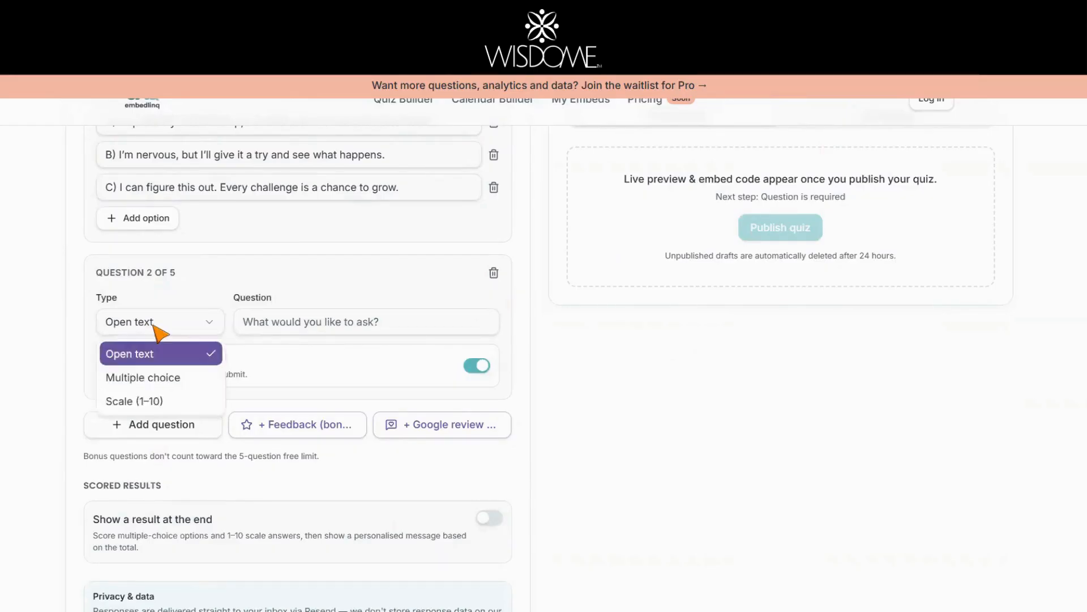
left_click(158, 377)
left_click(296, 323)
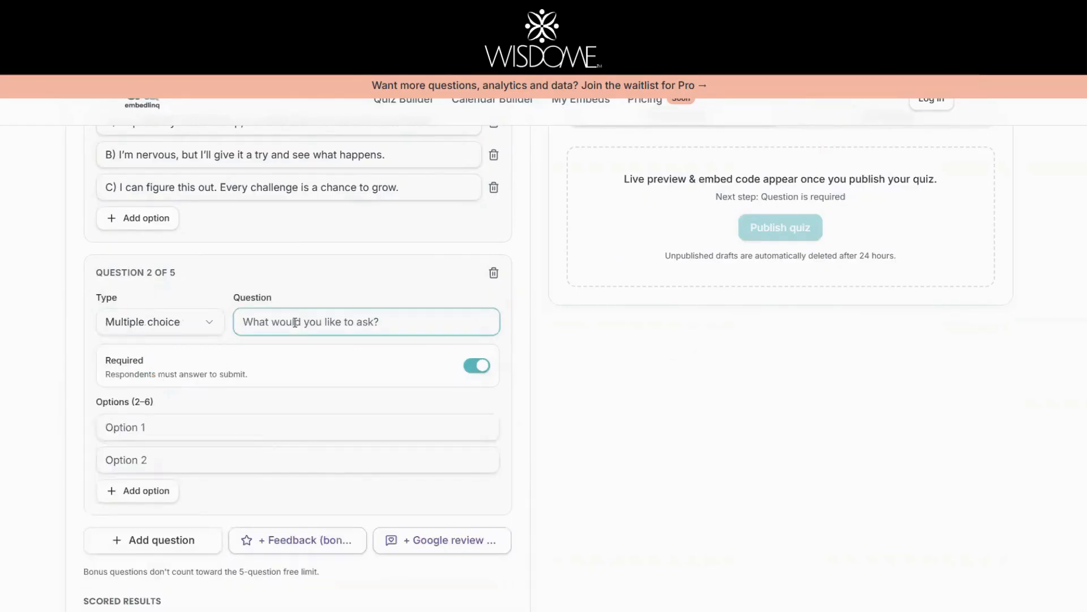
key("ctrl+v")
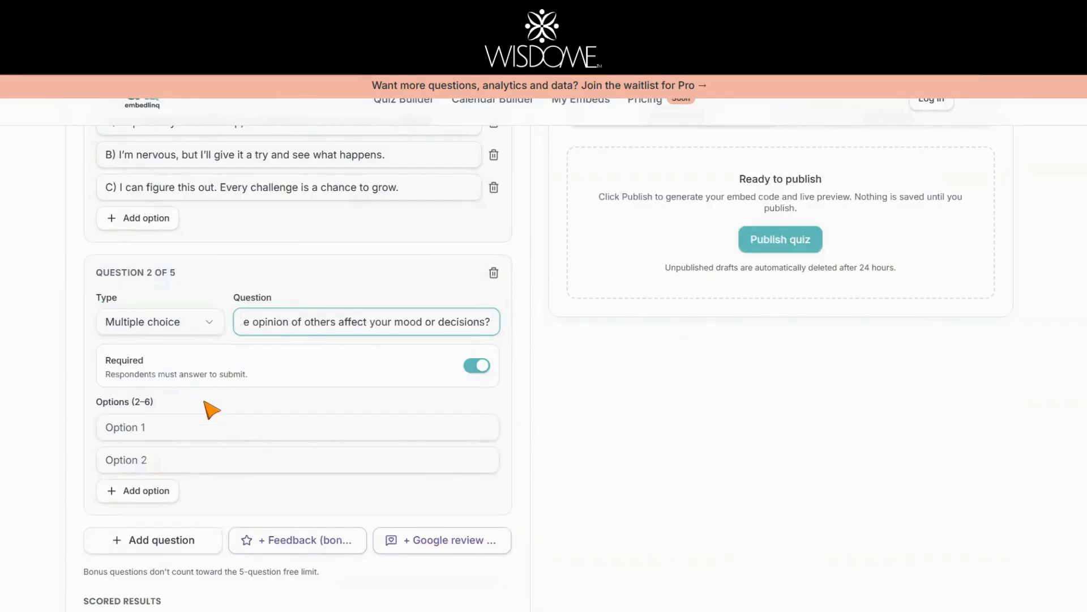
left_click(168, 434)
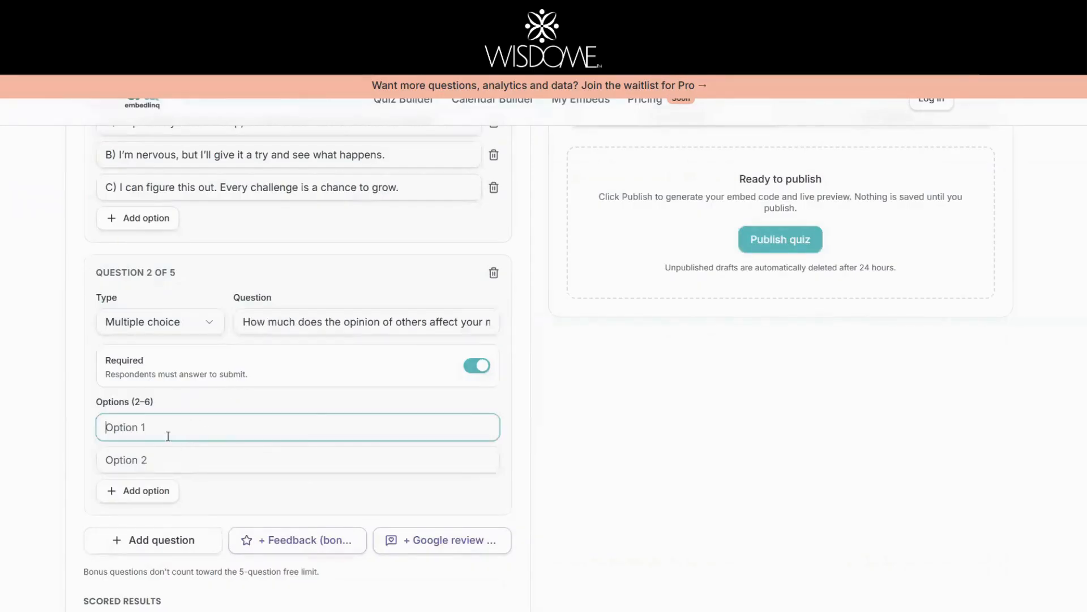
left_click(866, 435)
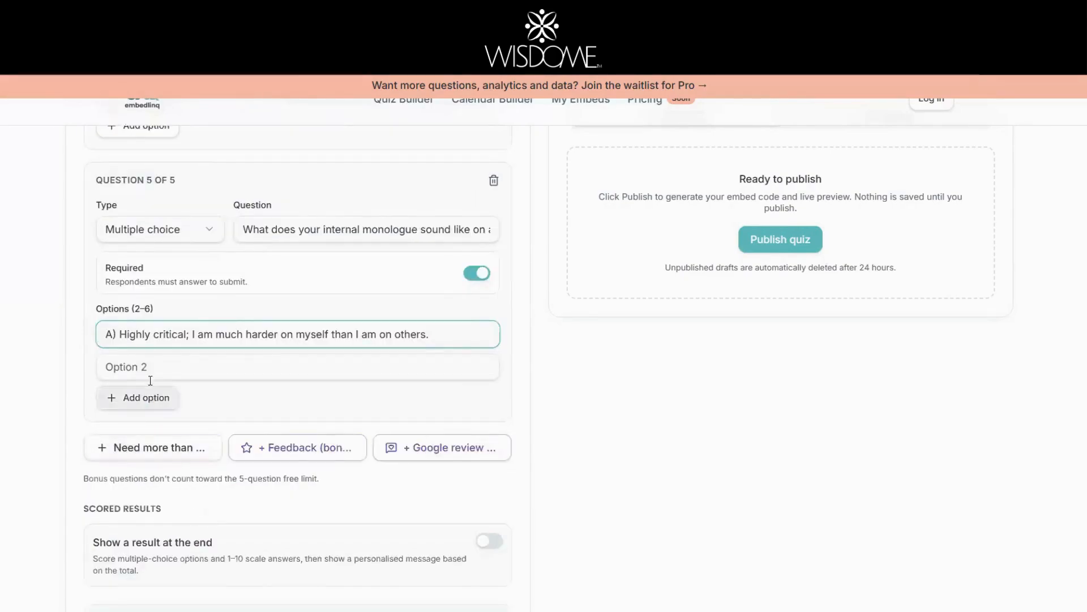
Step: Fill answer B for Question 5 and add a third answer option
left_click(153, 367)
type("B) Inconsistent; I have bursts of confidence followed by self-doubt.")
left_click(140, 398)
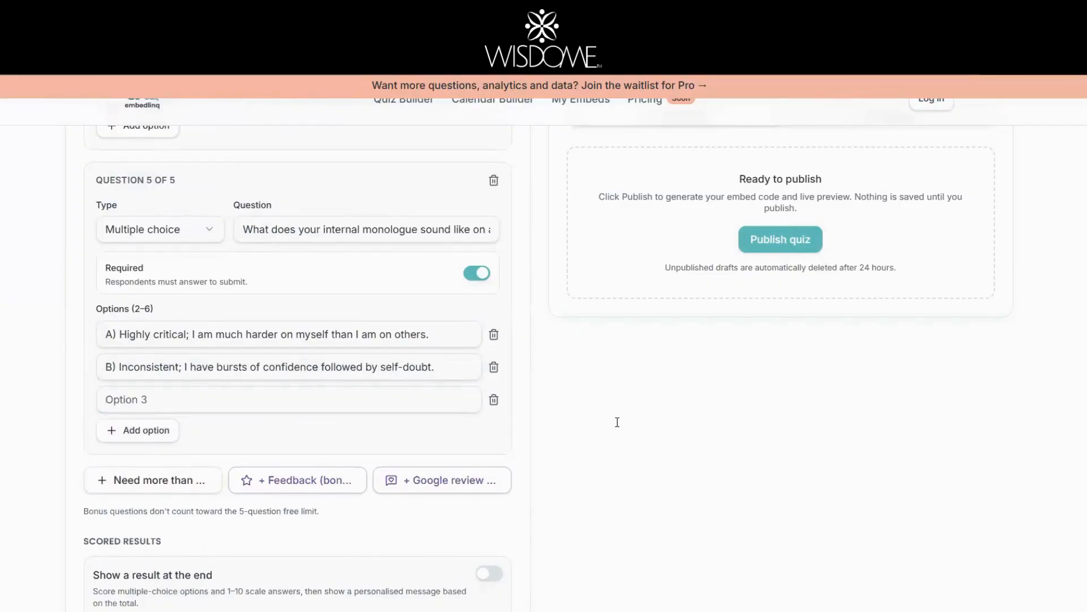
left_click(175, 401)
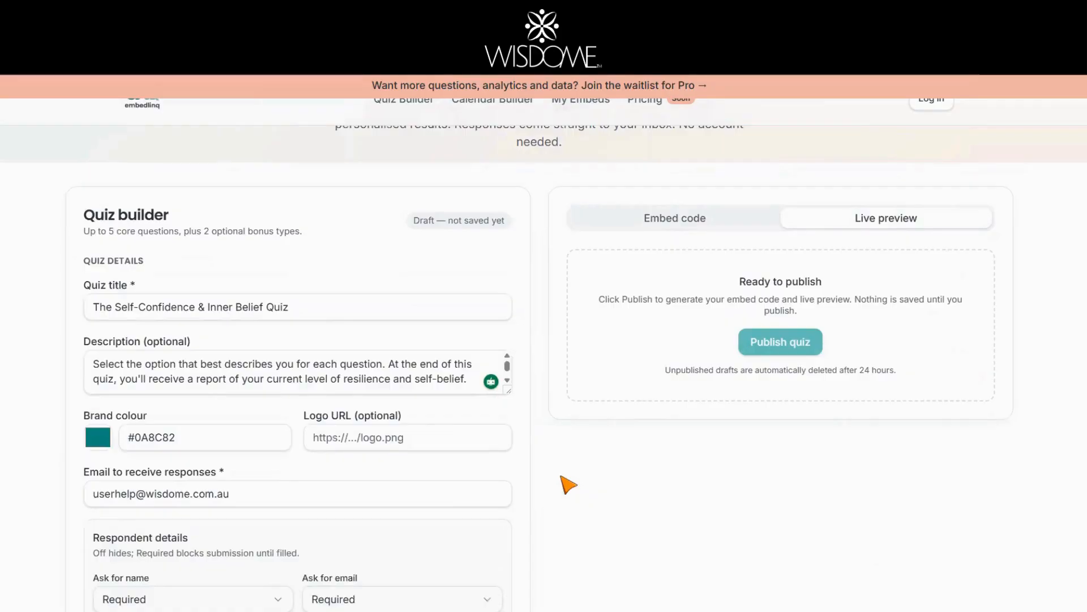
Step: Publish the quiz and copy its embed code with a 1000 px custom height
left_click(787, 350)
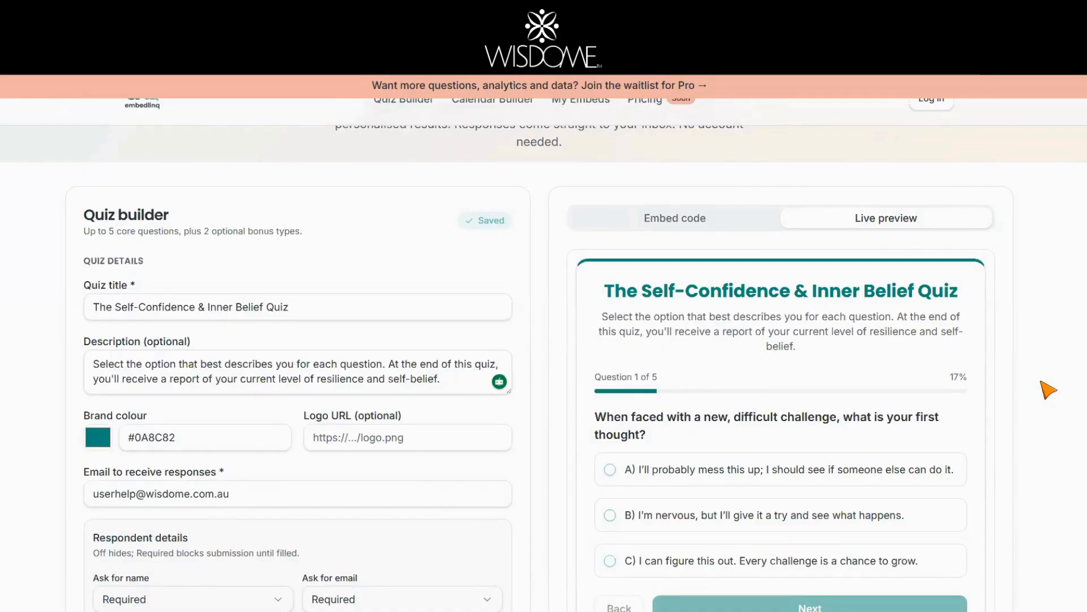
left_click(673, 225)
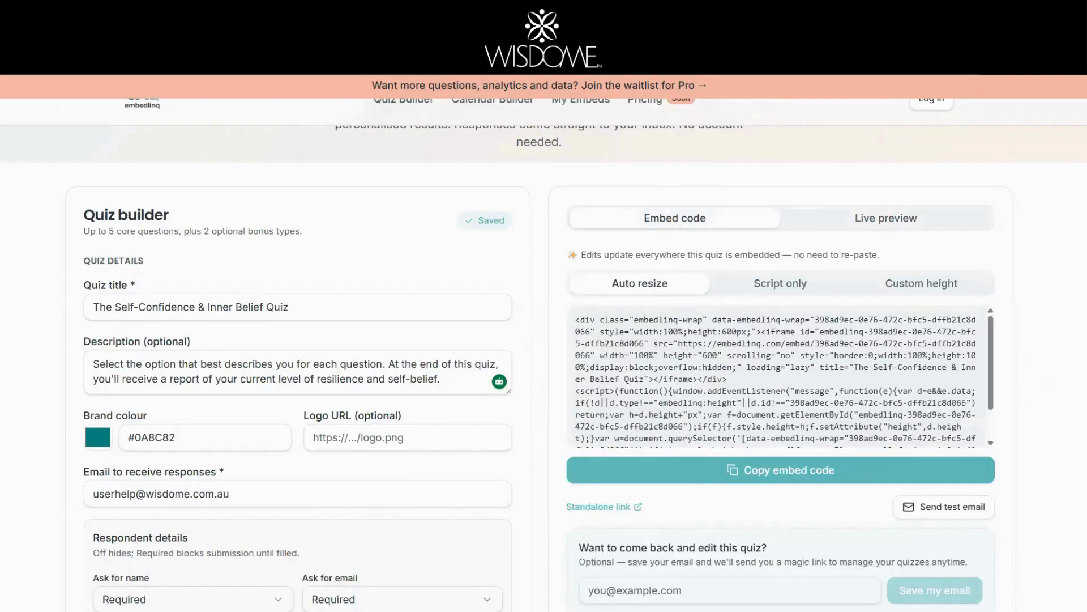
left_click(933, 292)
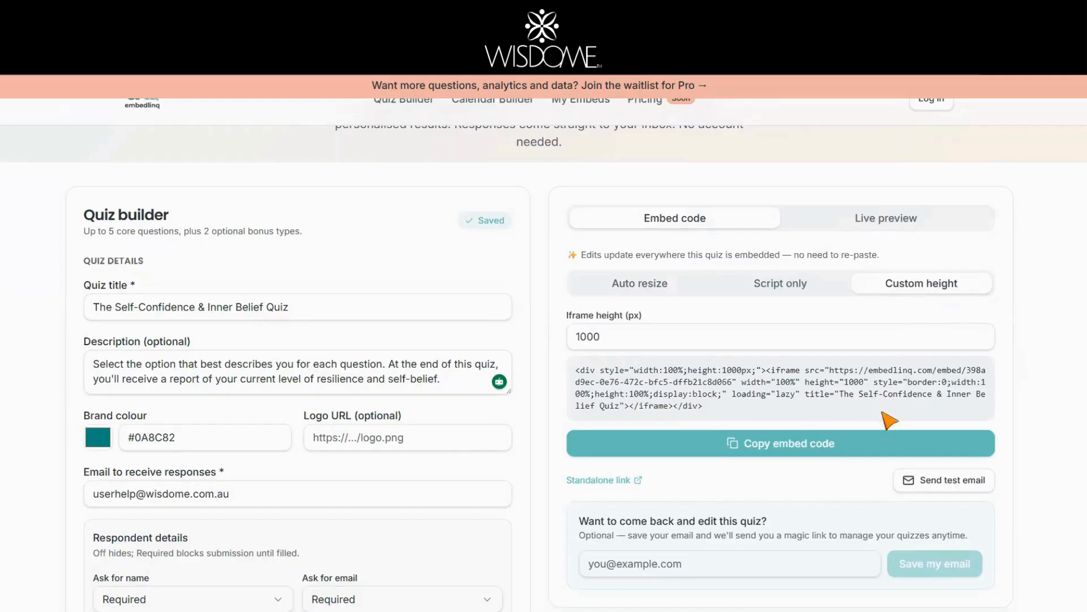
left_click(779, 448)
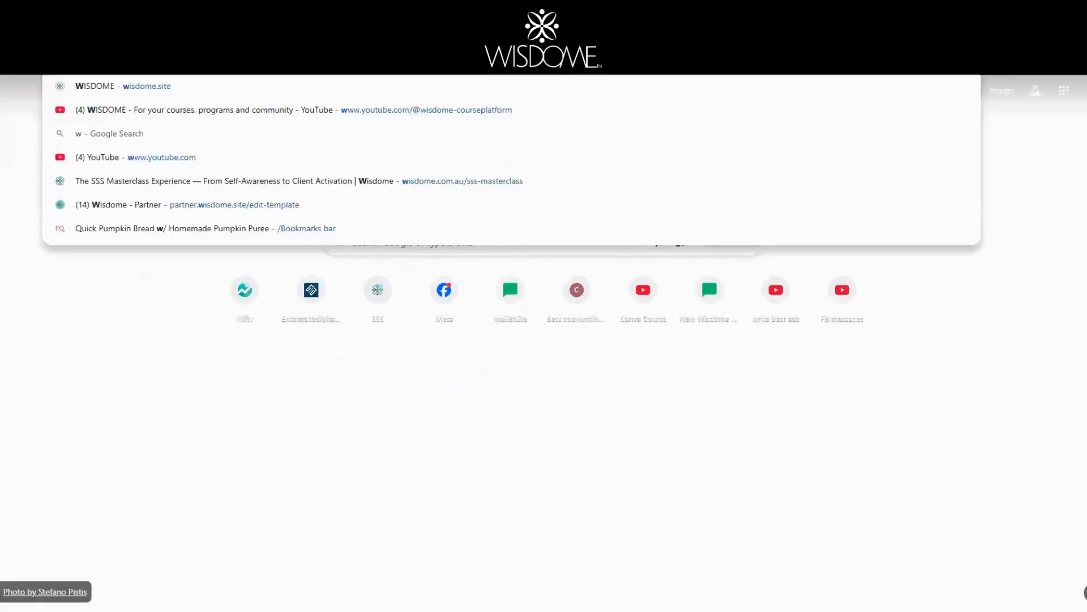
Step: Go to the Wisdome site in a new tab
type("isdo")
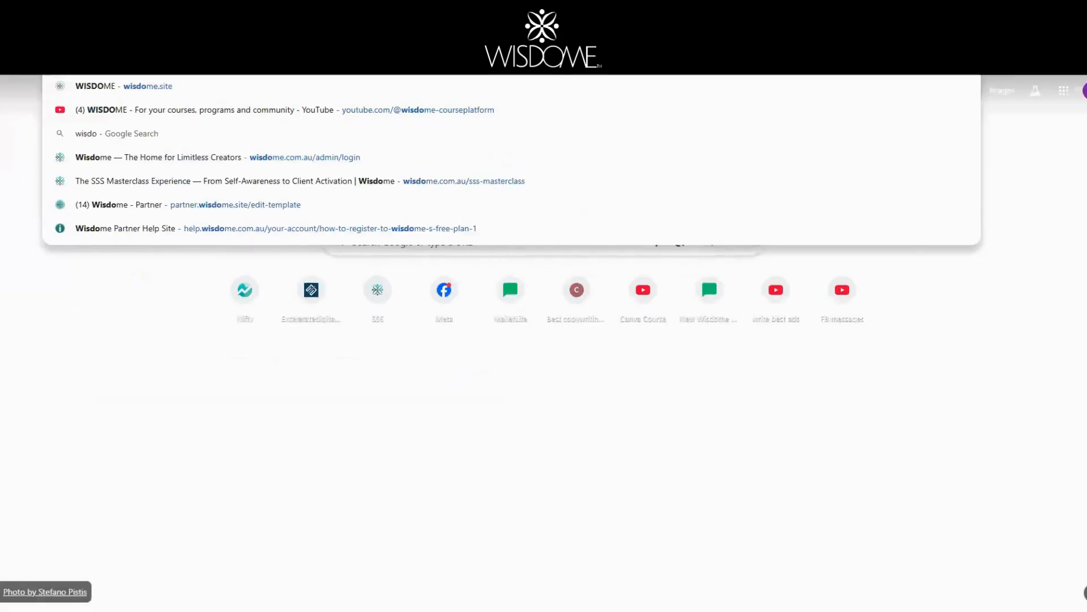
key("BackSpace")
key("BackSpace")
key("BackSpace")
key("BackSpace")
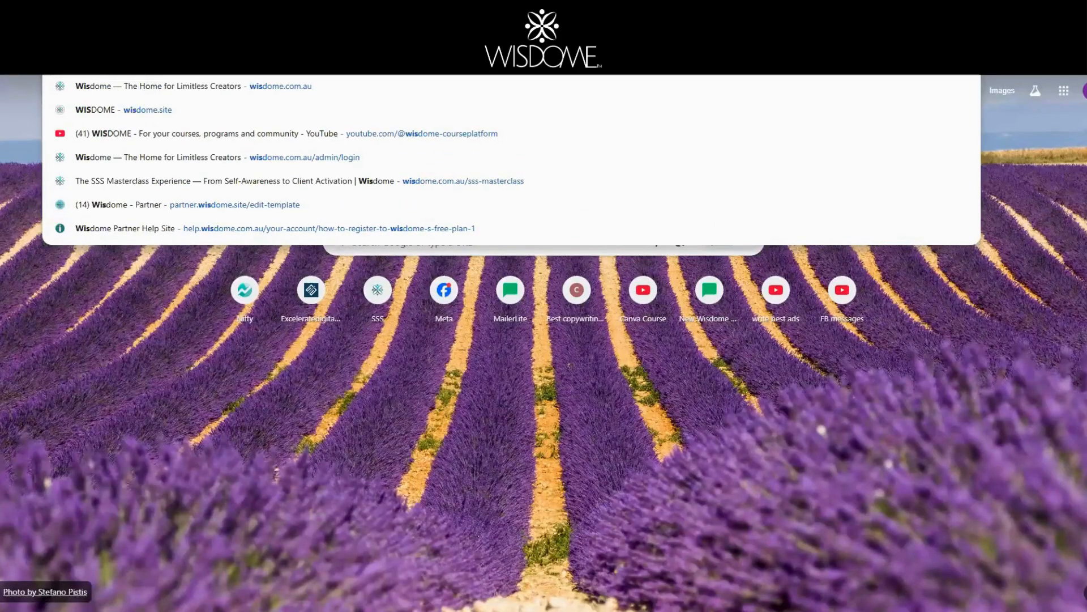
key("BackSpace")
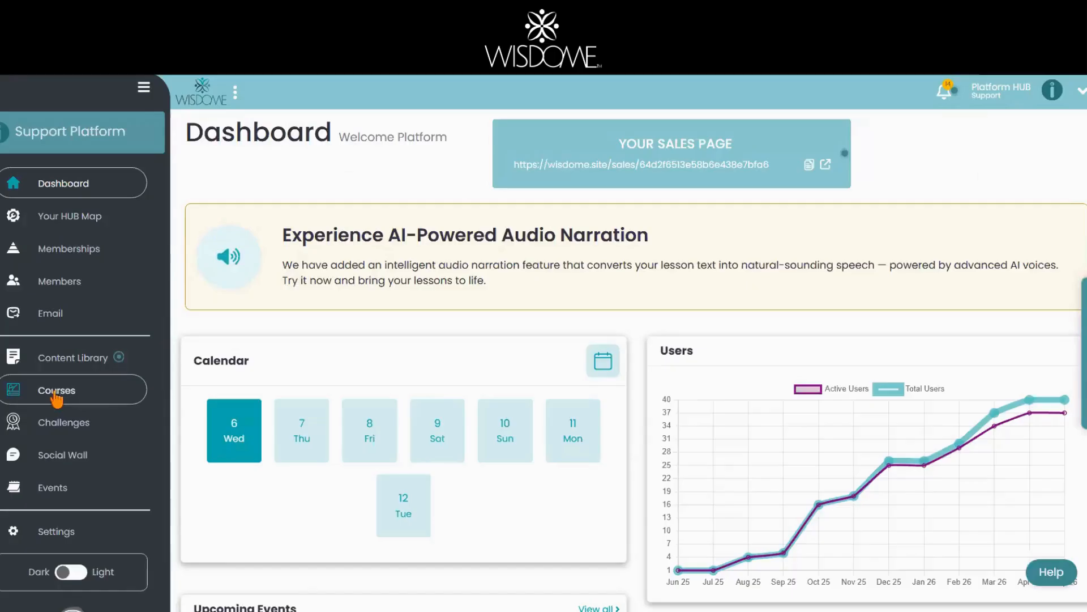
Step: From Courses, open Test Course Productivity Through Energy Management and its Chronobiology and Task Mapping module
left_click(59, 388)
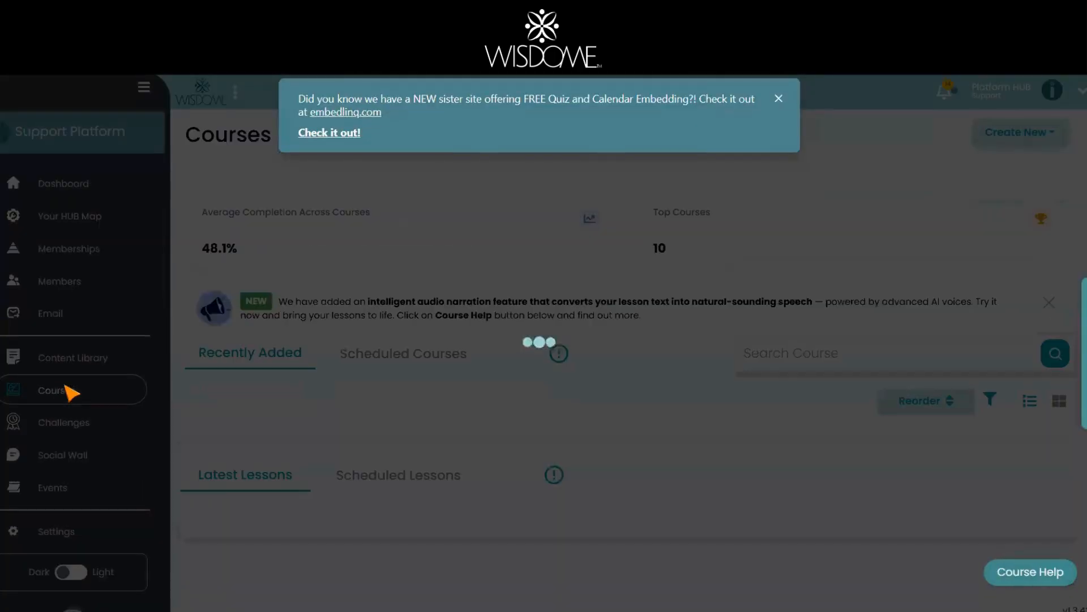
left_click(780, 99)
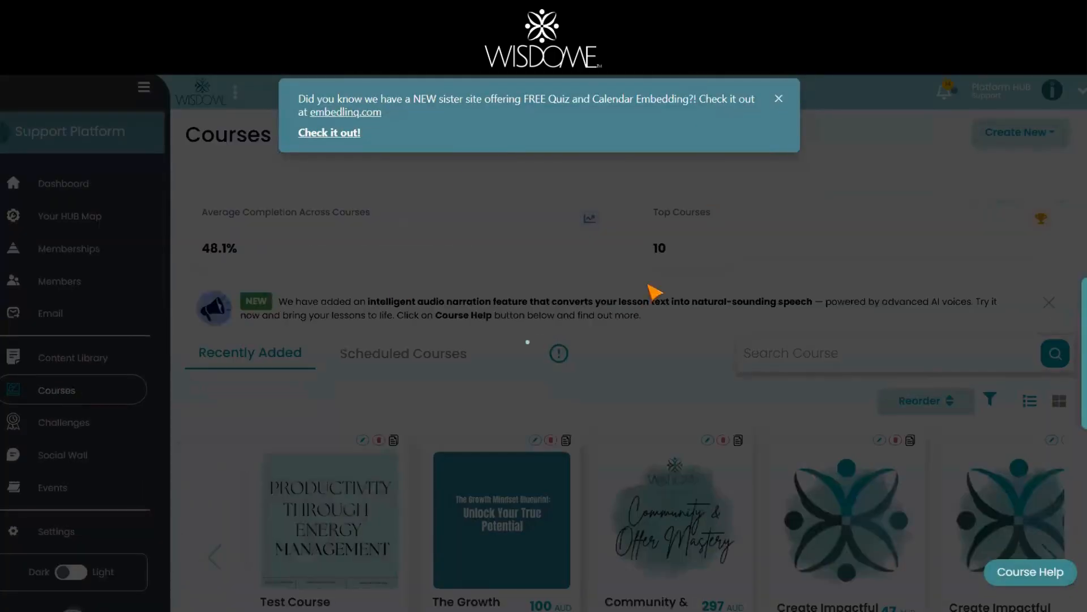
scroll(570, 385, "down", 3)
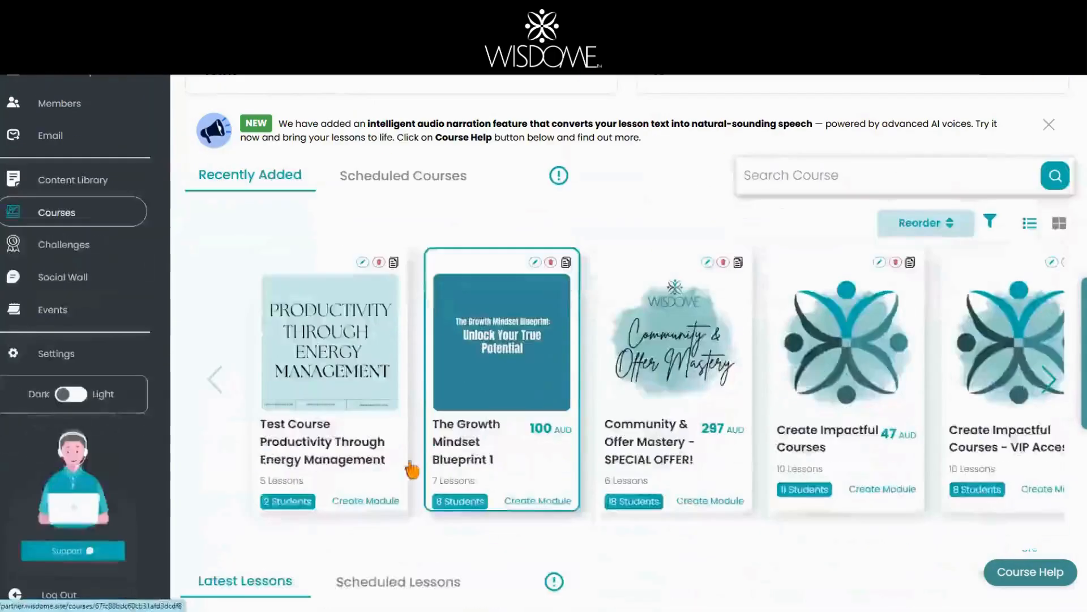
left_click(298, 442)
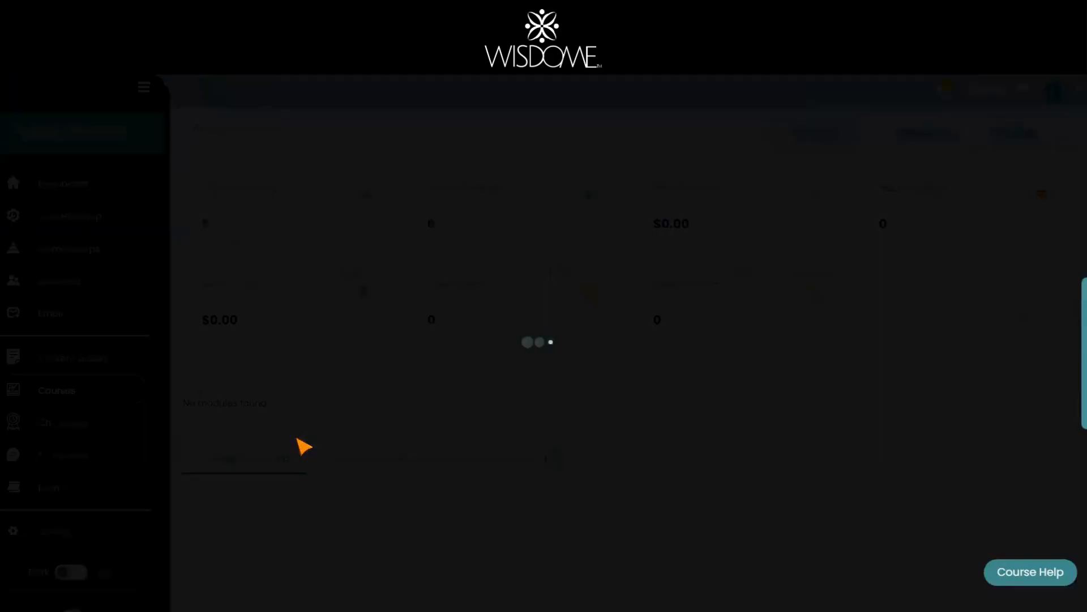
scroll(493, 428, "down", 3)
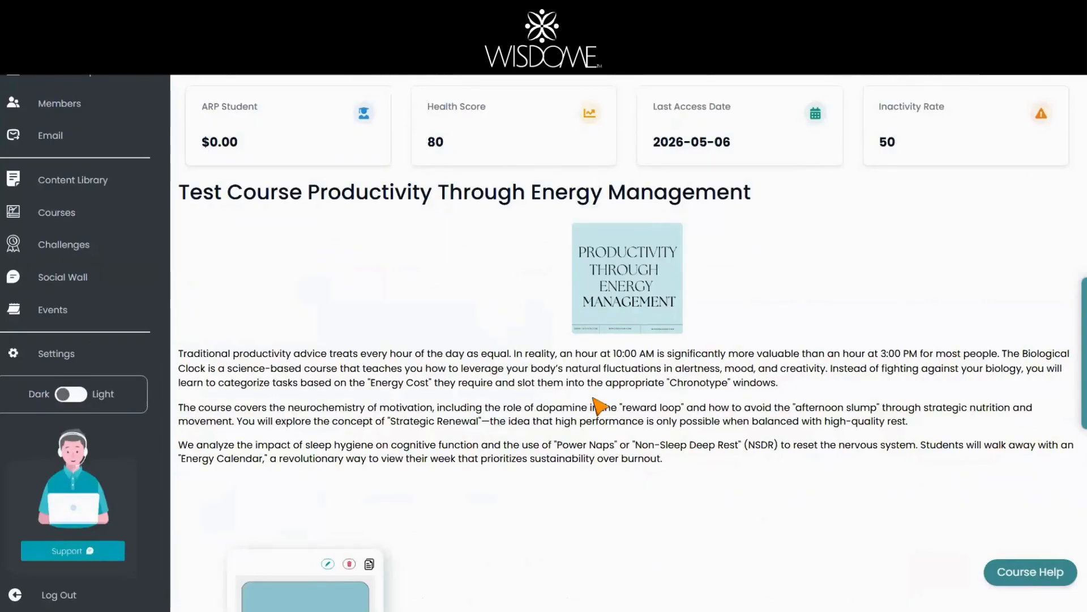
scroll(597, 405, "down", 5)
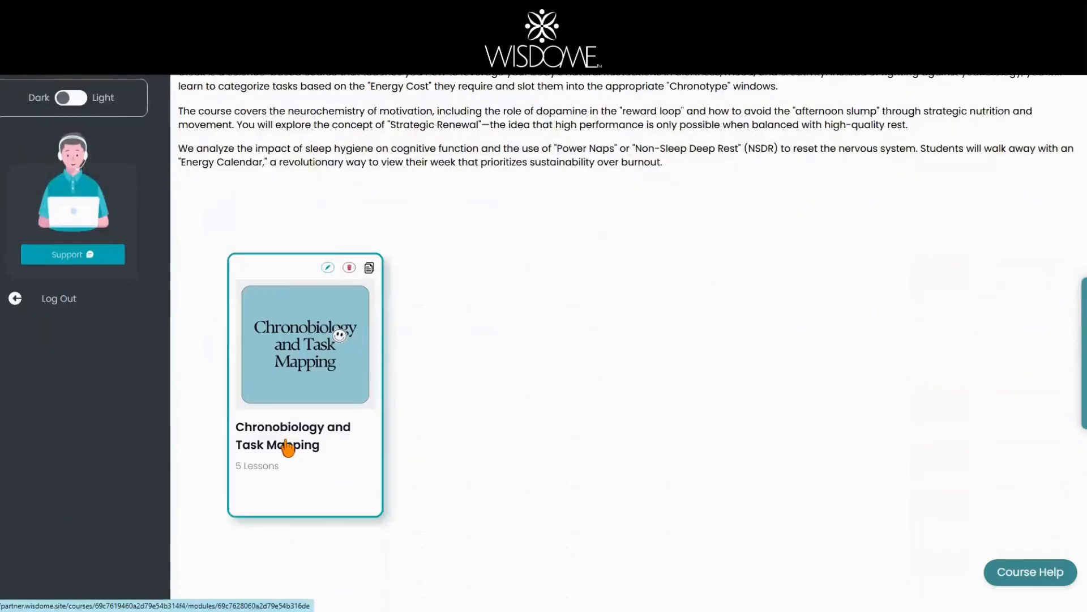
left_click(275, 445)
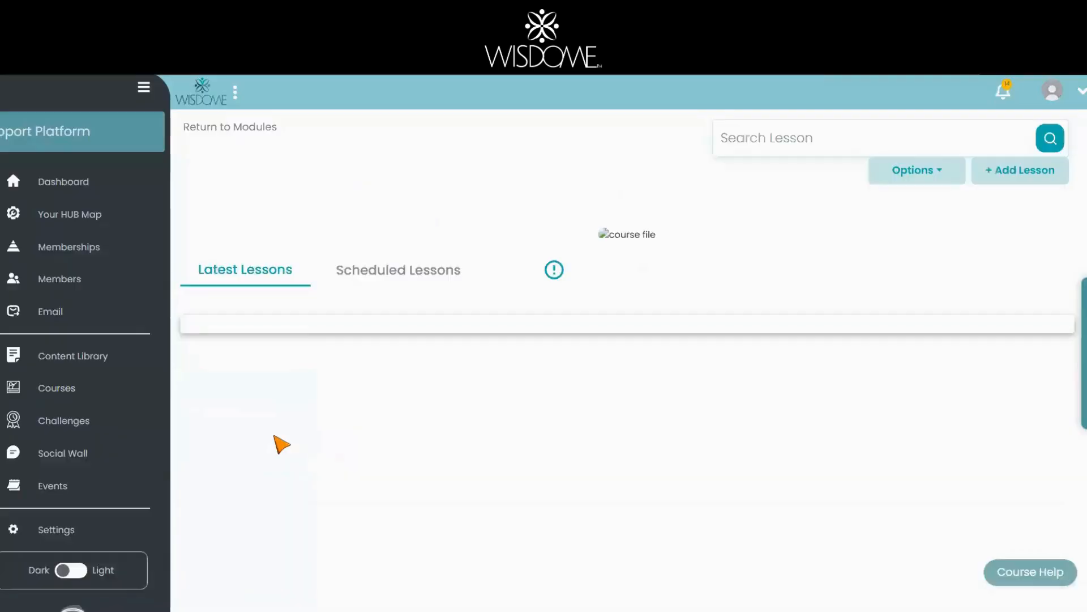
scroll(857, 420, "down", 3)
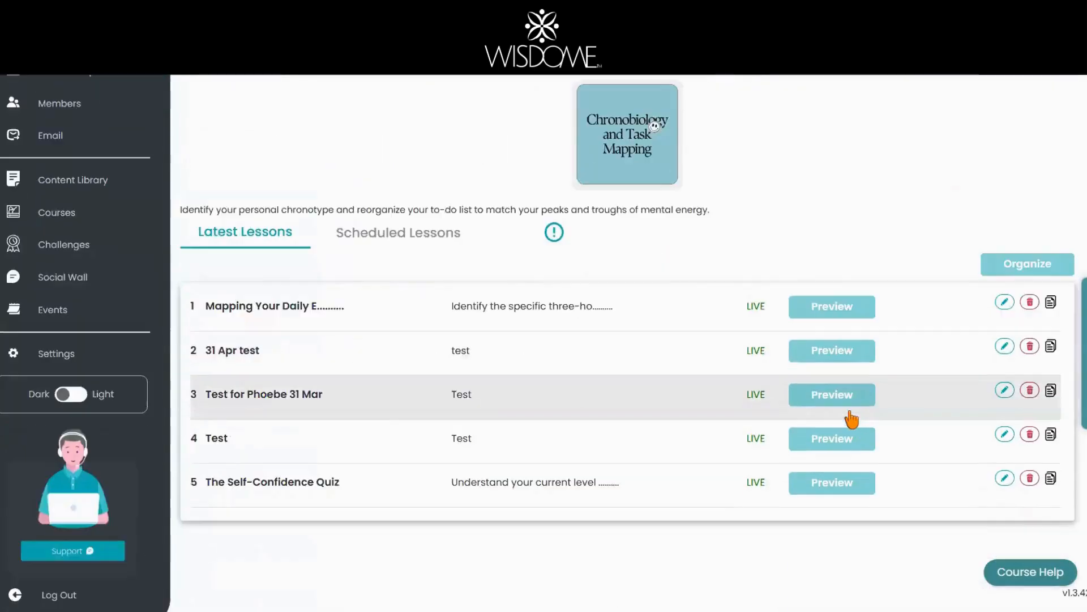
scroll(850, 417, "up", 3)
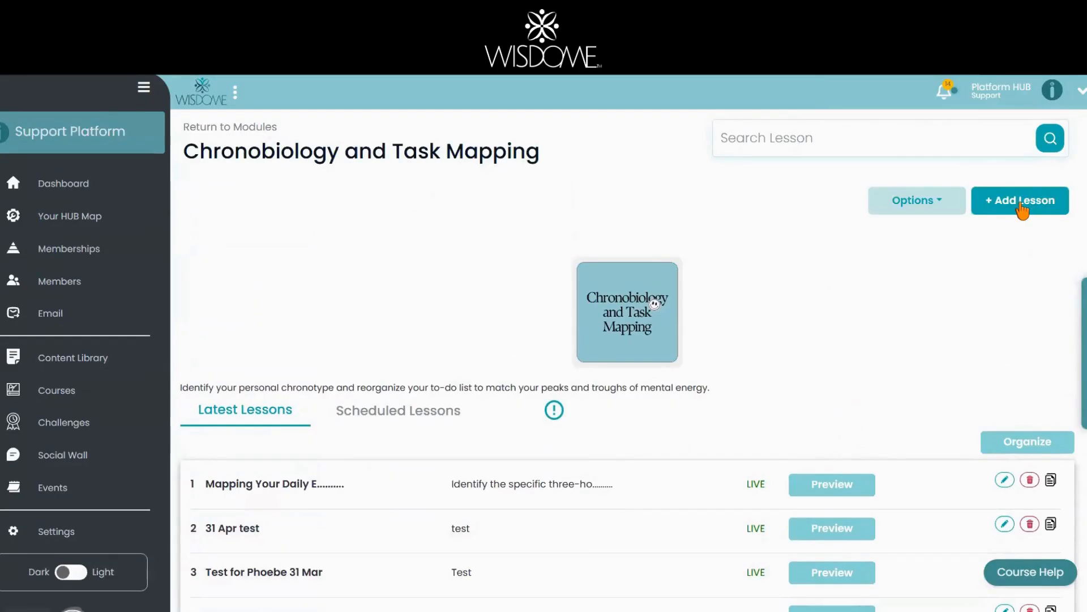
Step: Add a lesson titled 'Self-confidence Assessment' with the quiz iframe pasted as HTML(Embed) content
left_click(1023, 208)
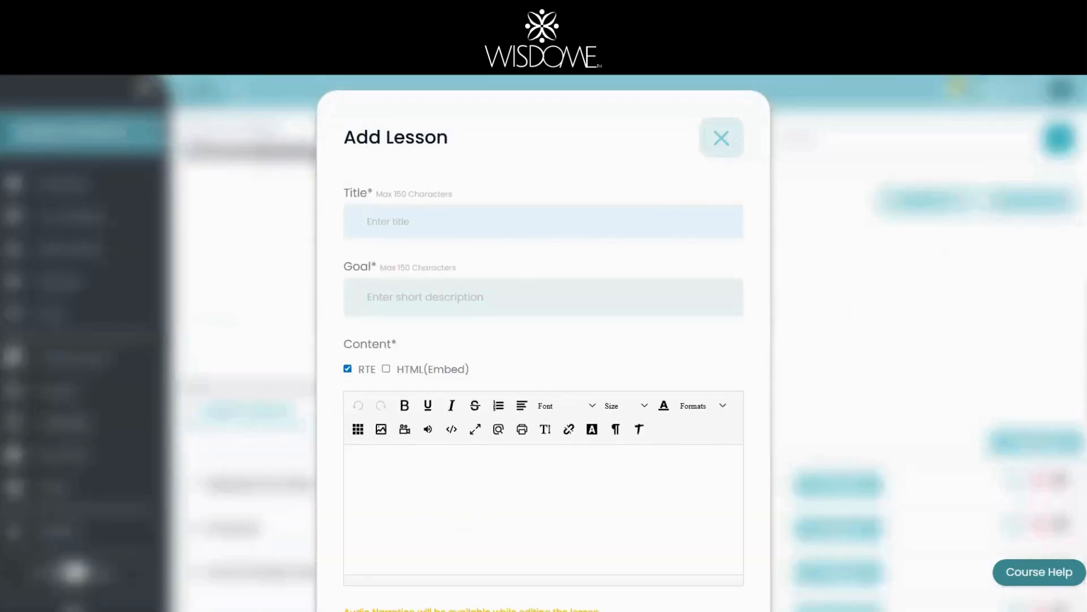
type("Self-confidence Assessment")
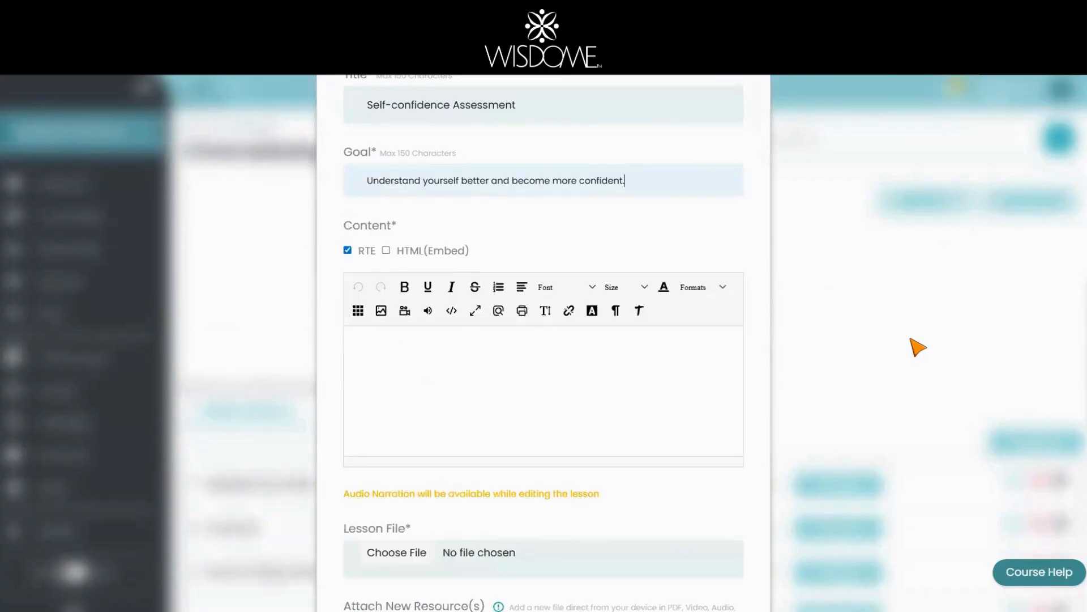
scroll(917, 347, "up", 1)
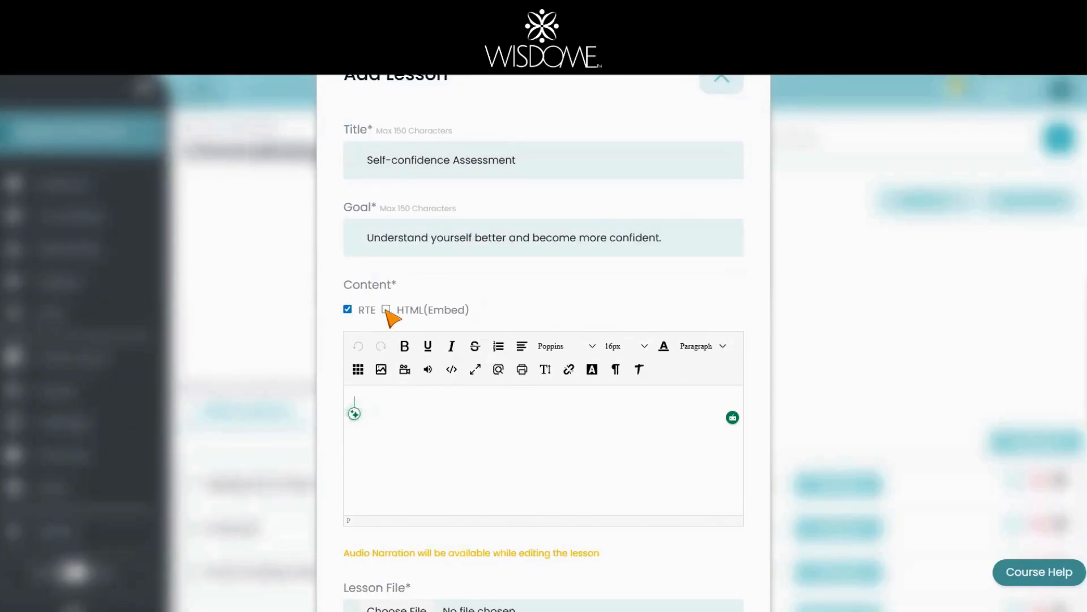
left_click(387, 309)
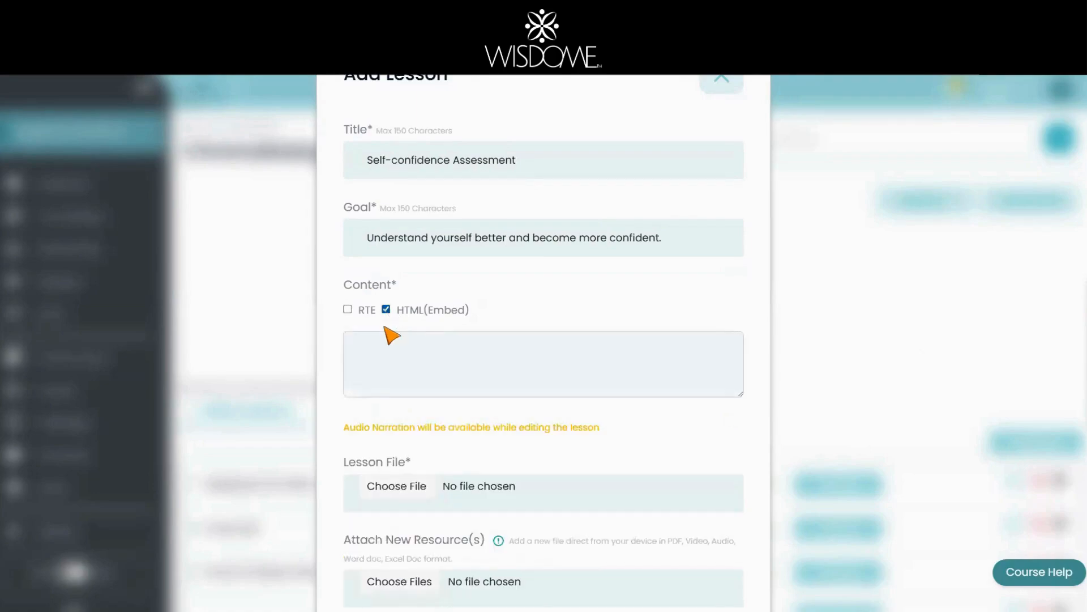
left_click(370, 342)
key("ctrl+v")
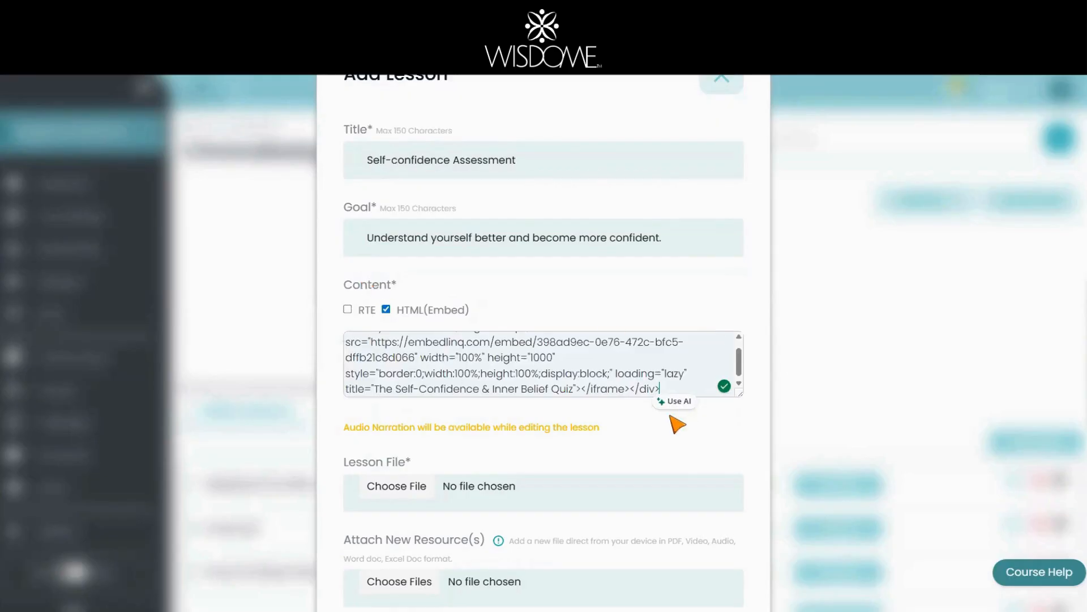
scroll(676, 422, "down", 2)
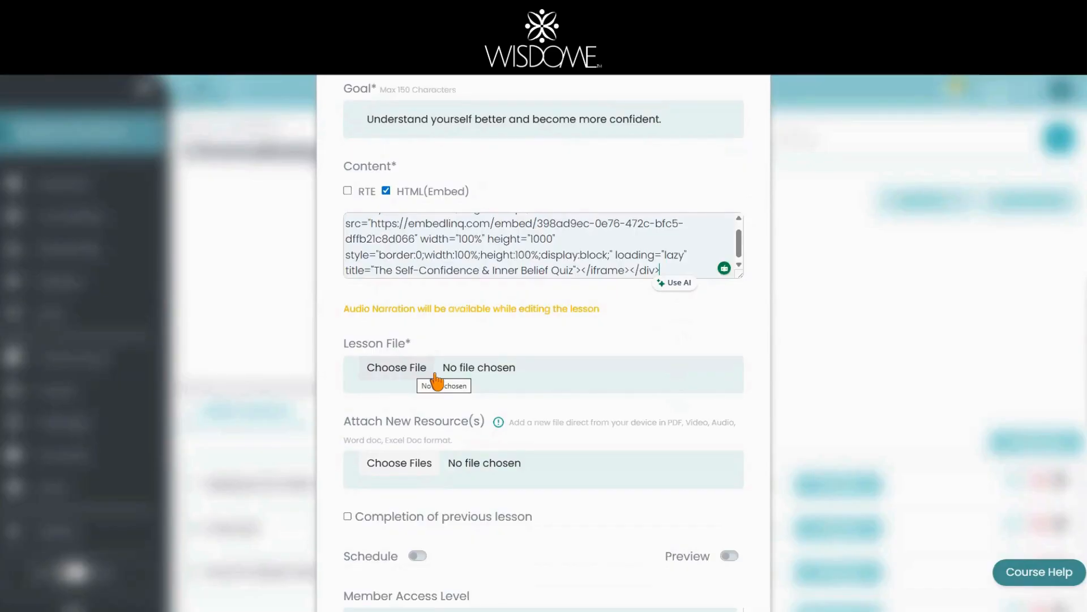
Step: Attach EM.mp4 as the lesson file
left_click(403, 371)
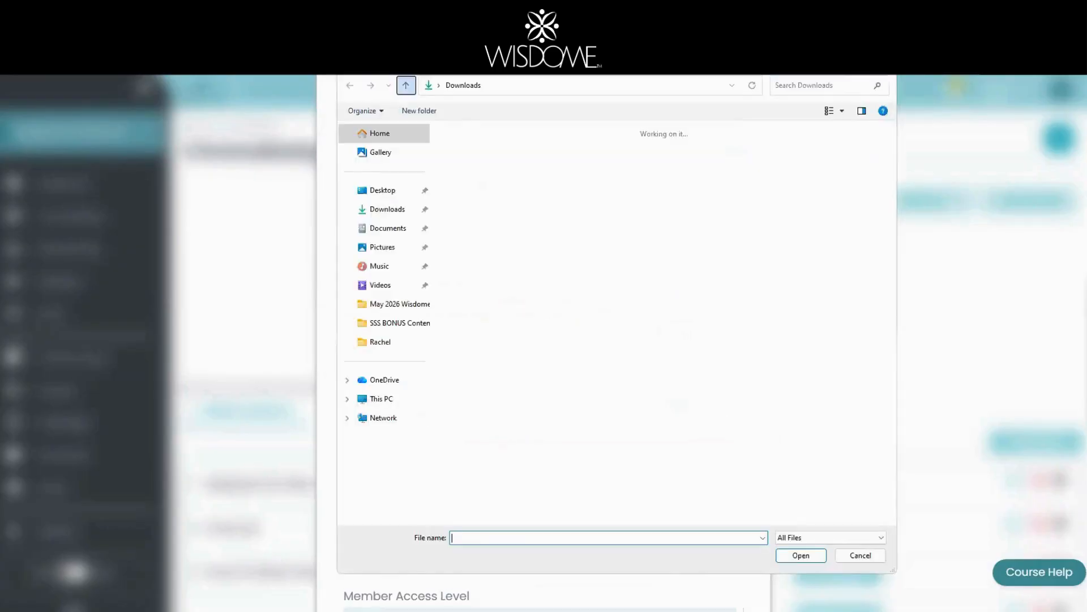
double_click(637, 369)
scroll(637, 368, "down", 2)
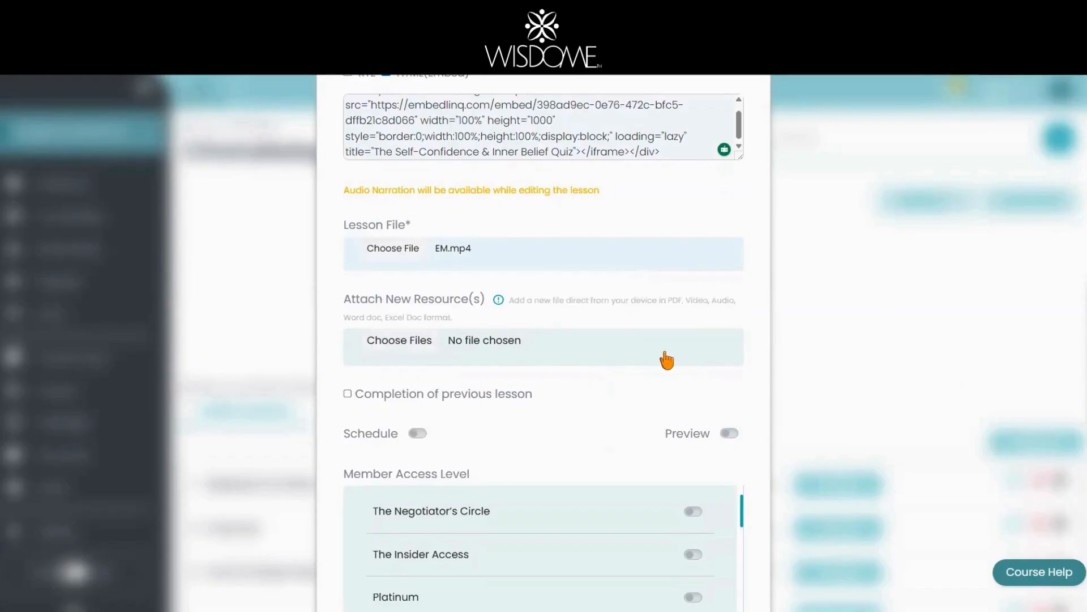
scroll(671, 359, "down", 1)
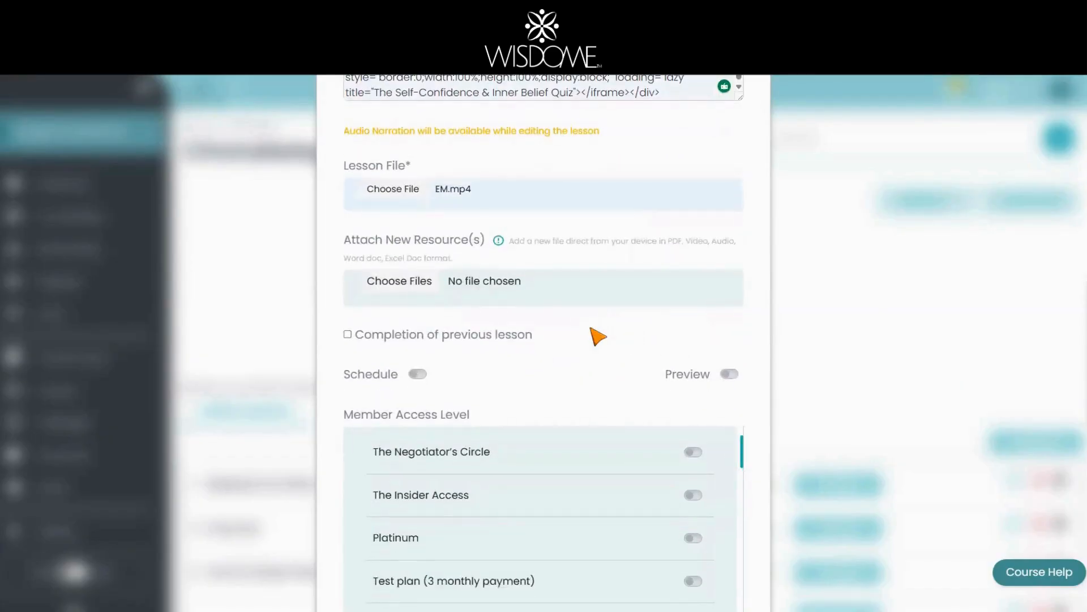
scroll(598, 337, "down", 1)
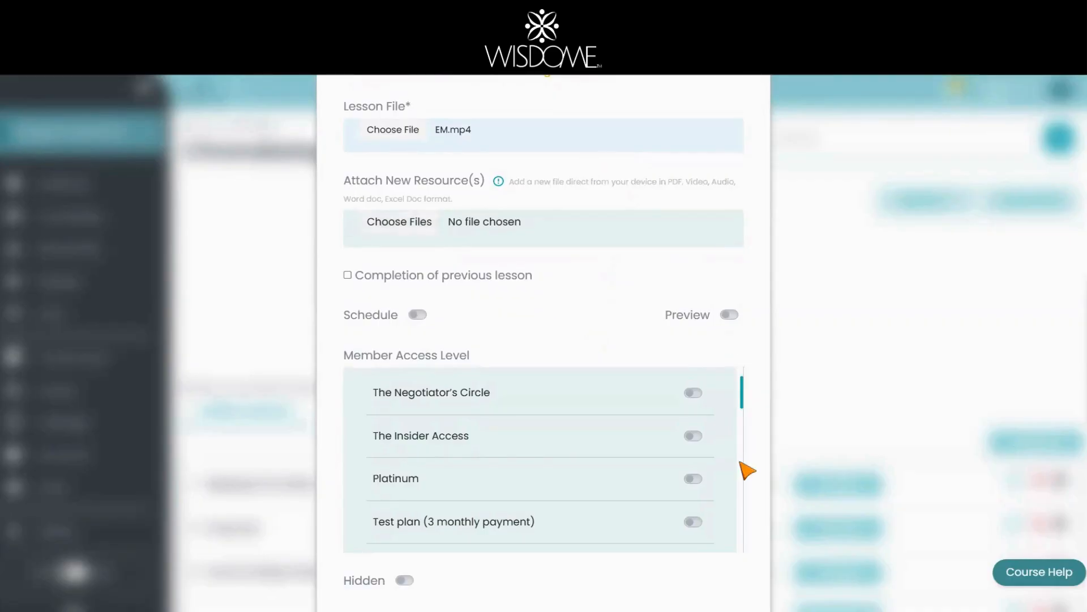
Step: Grant The Insider Access members access and create the lesson
left_click(692, 437)
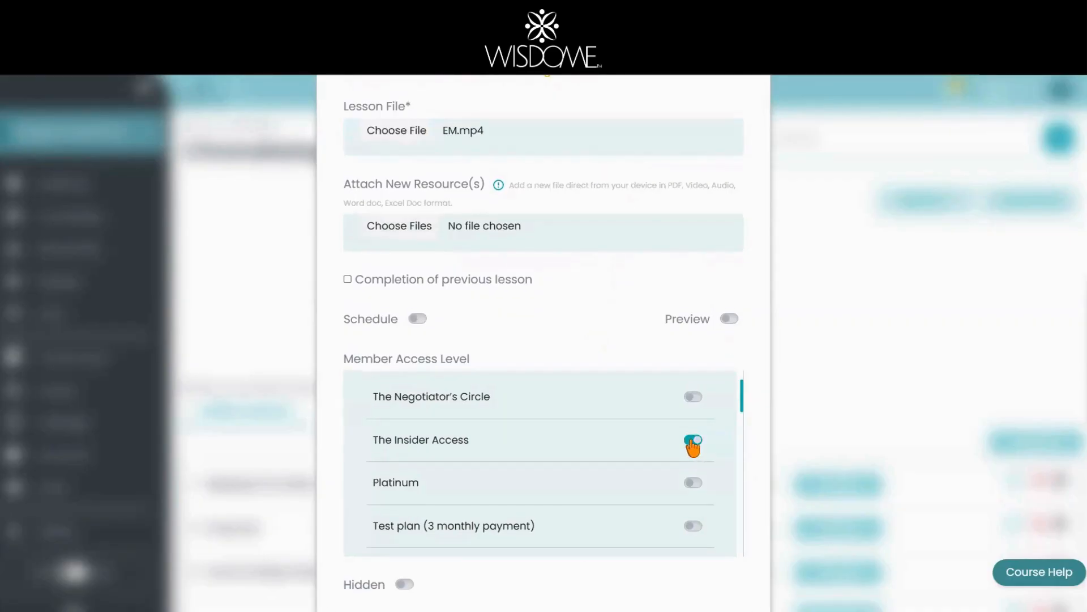
scroll(793, 468, "down", 2)
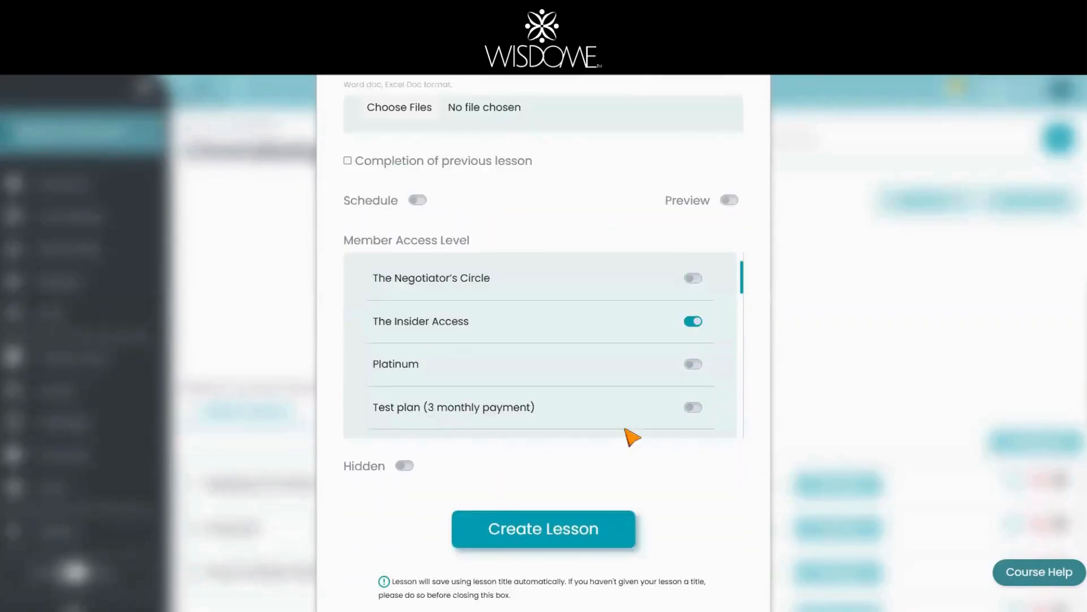
left_click(554, 539)
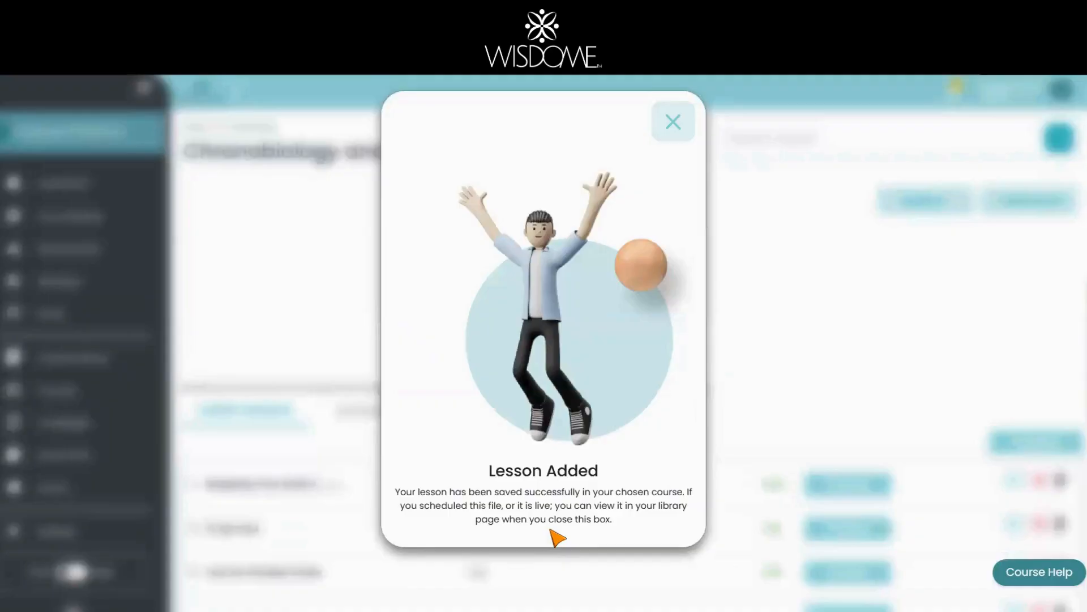
Step: Dismiss the Lesson Added popup and go to the member's course list
left_click(673, 121)
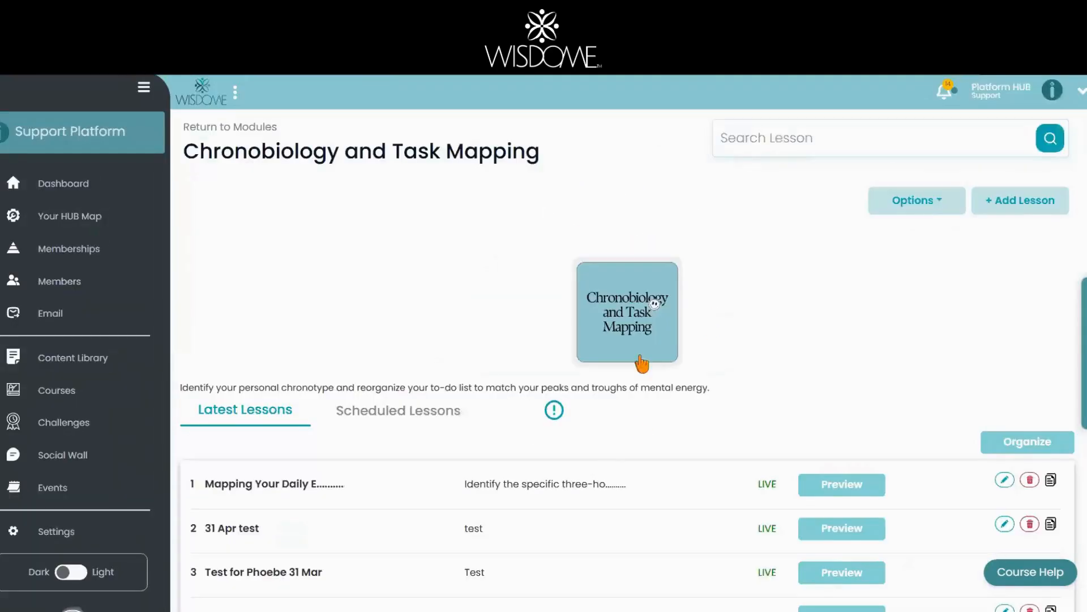
scroll(643, 456, "down", 4)
scroll(294, 330, "up", 4)
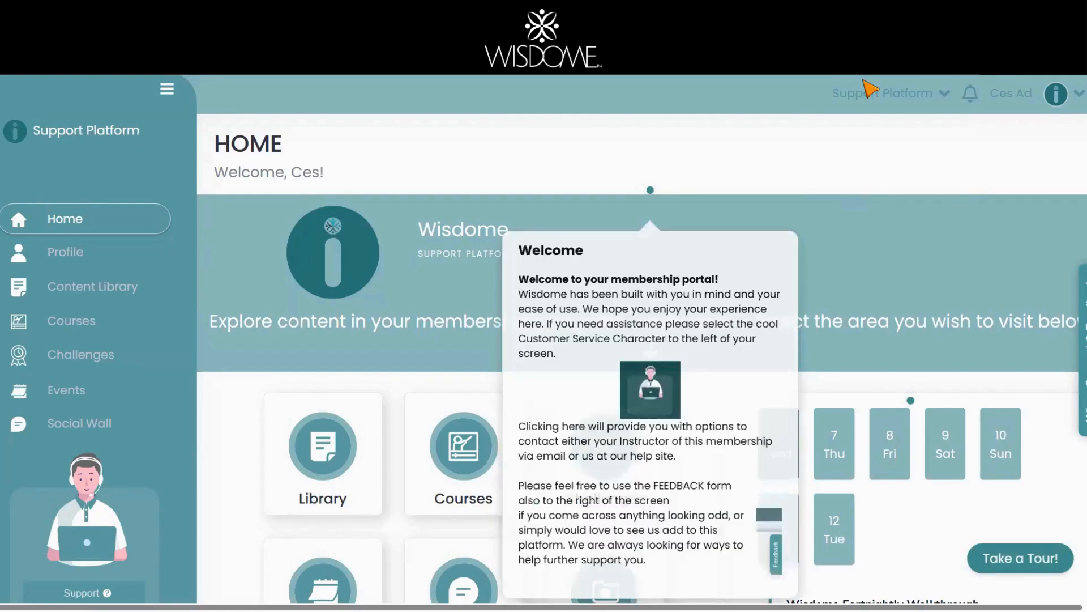
left_click(81, 321)
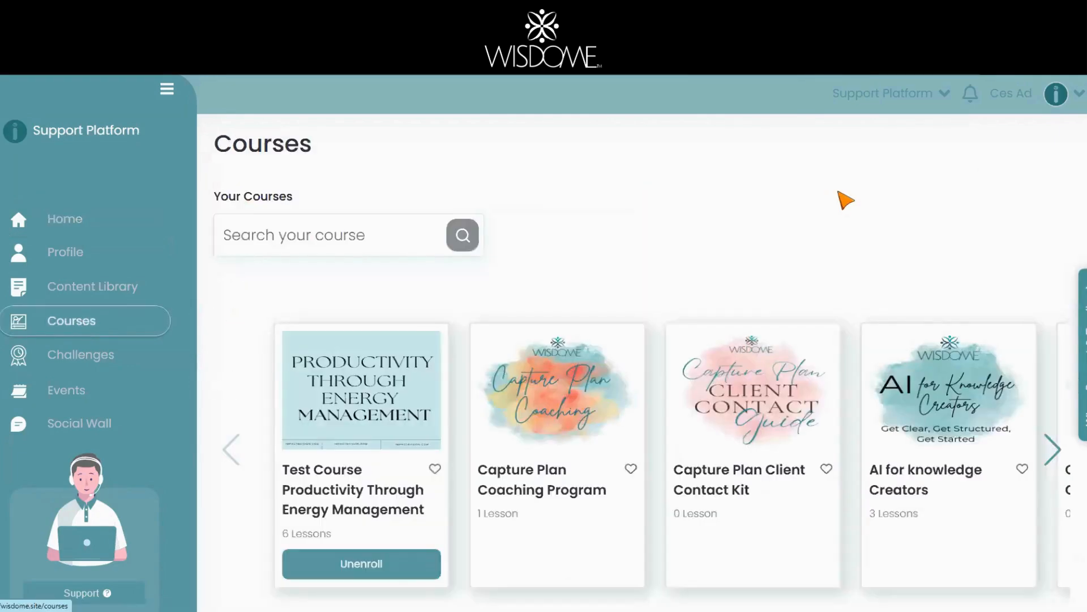
Step: Open the Test Course's Chronobiology and Task Mapping module and view the Self-confidence Assessment lesson
scroll(844, 196, "down", 2)
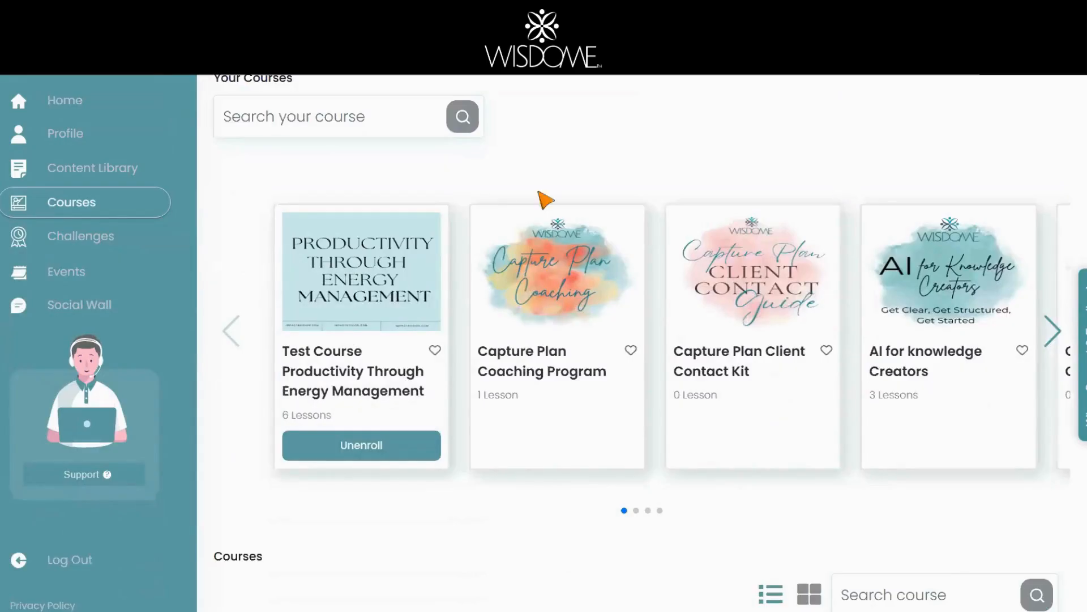
left_click(333, 386)
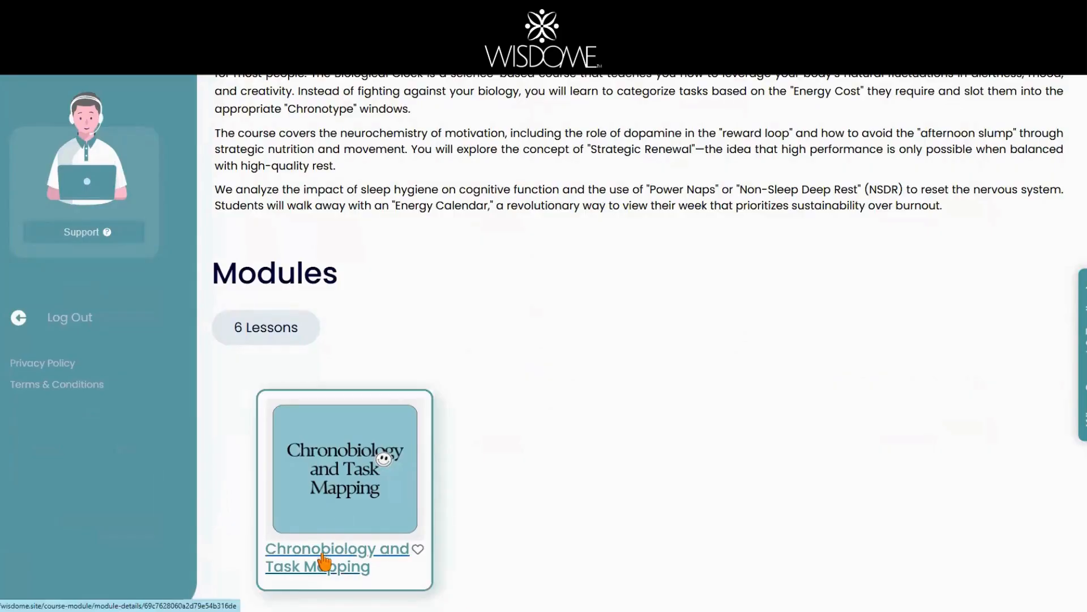
left_click(323, 560)
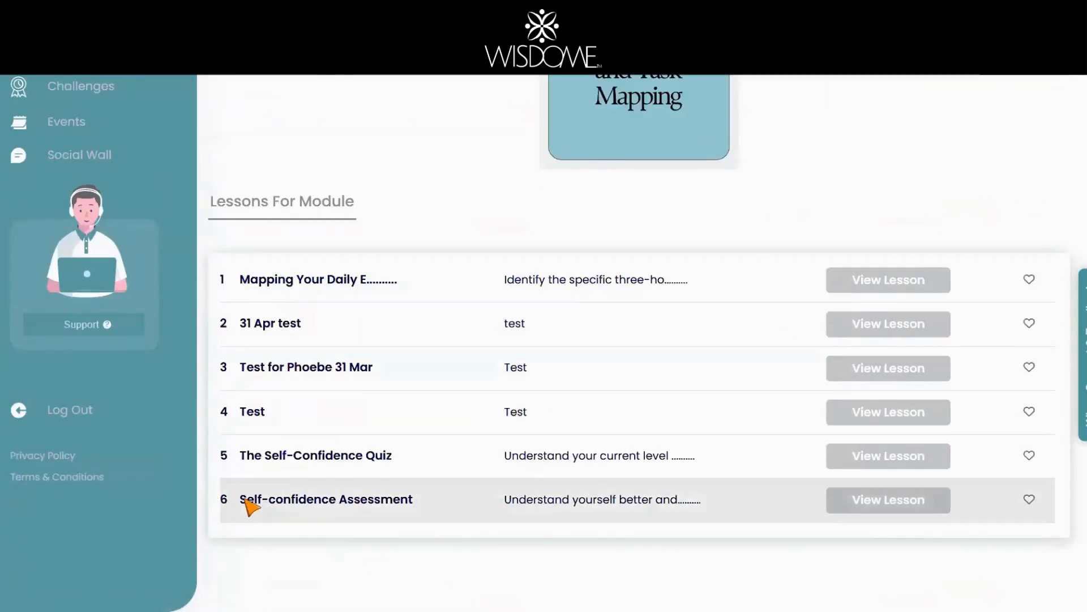
left_click_drag(246, 502, 419, 500)
left_click(887, 501)
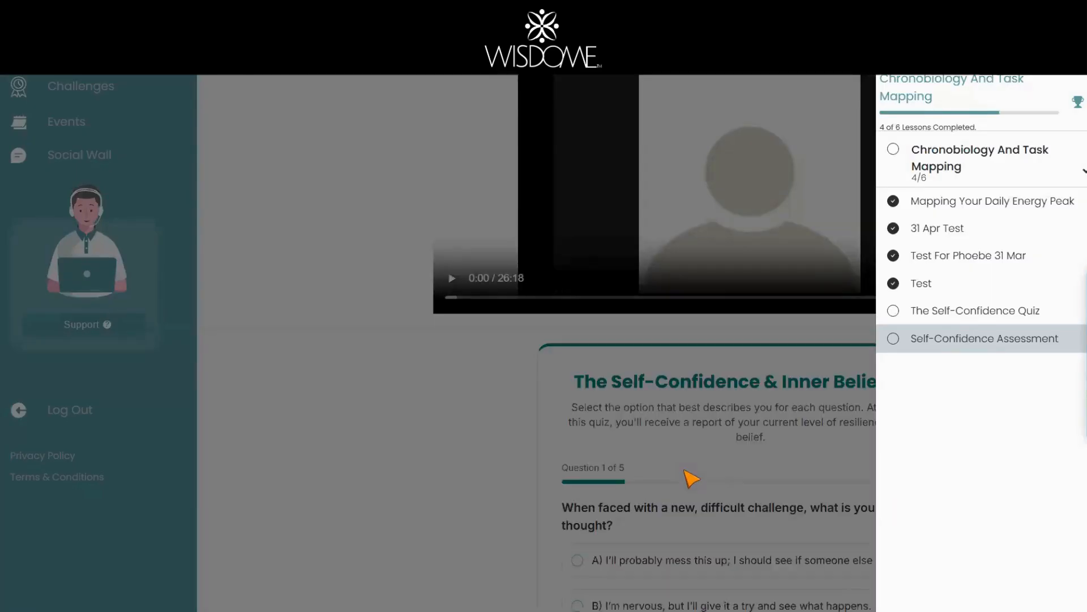
Step: Close the lesson drawer and answer question 1 with option C and question 2 with option B
left_click(365, 476)
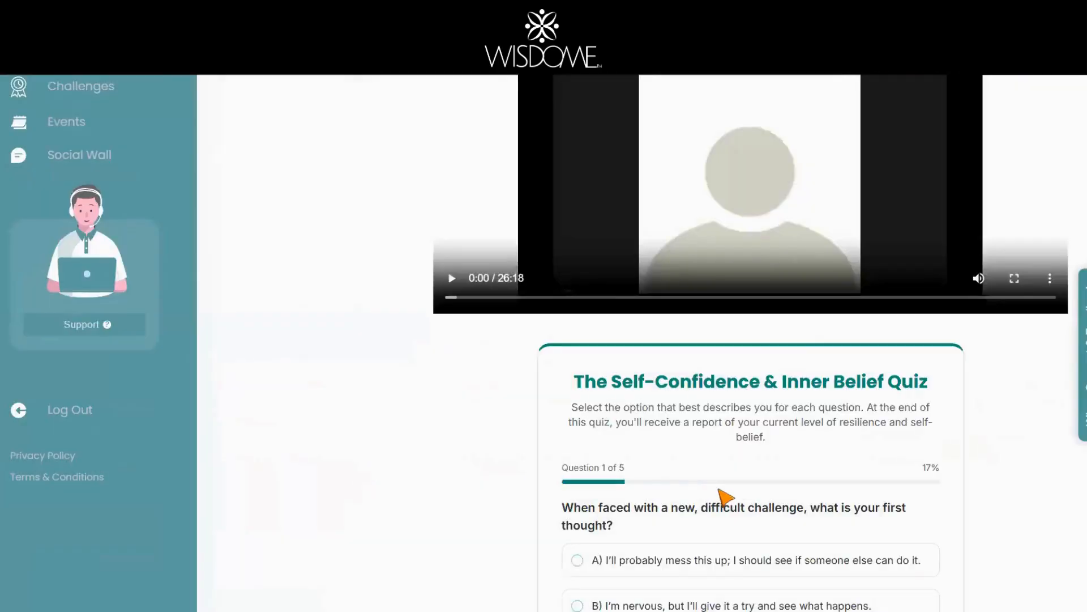
scroll(725, 498, "down", 3)
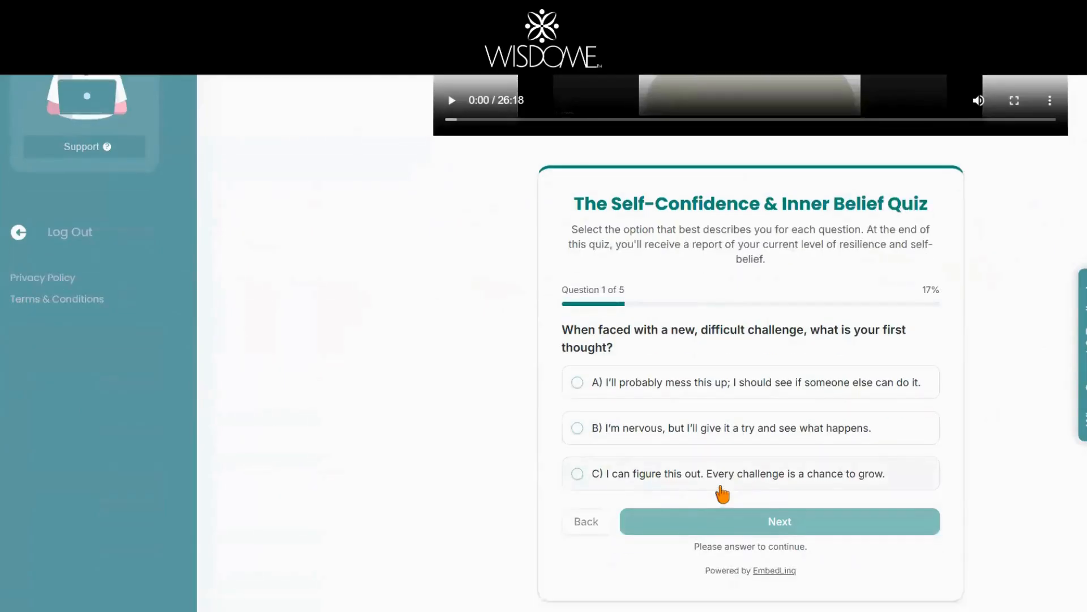
scroll(722, 488, "down", 1)
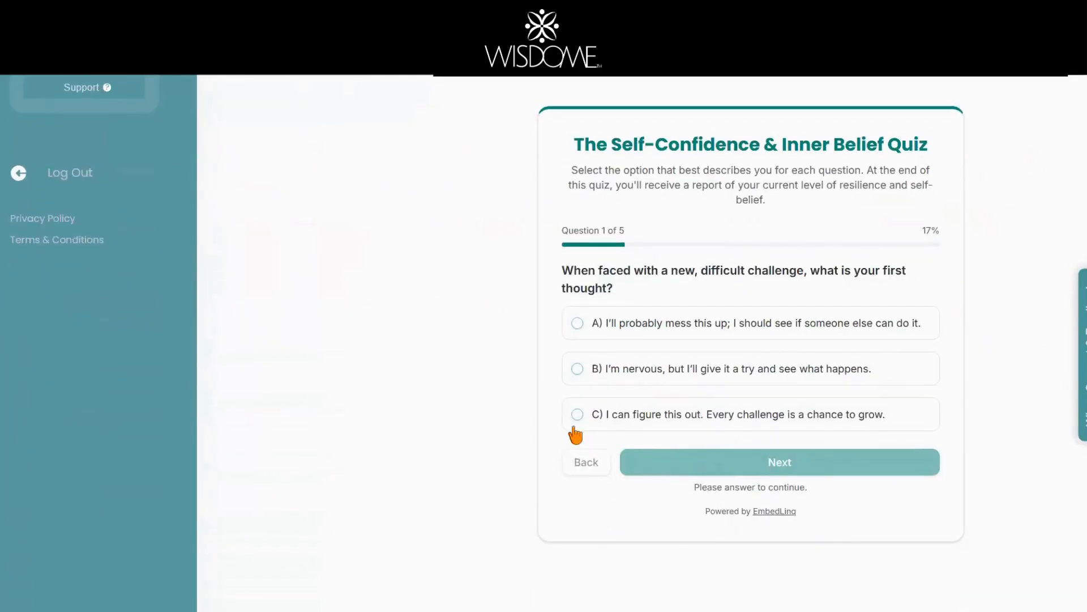
left_click(579, 415)
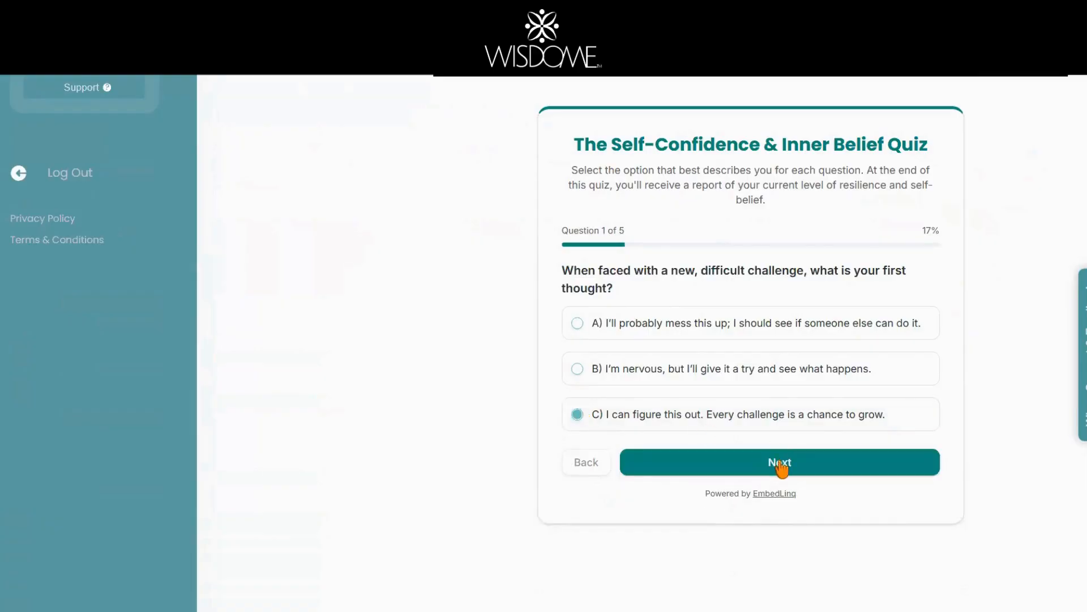
left_click(782, 465)
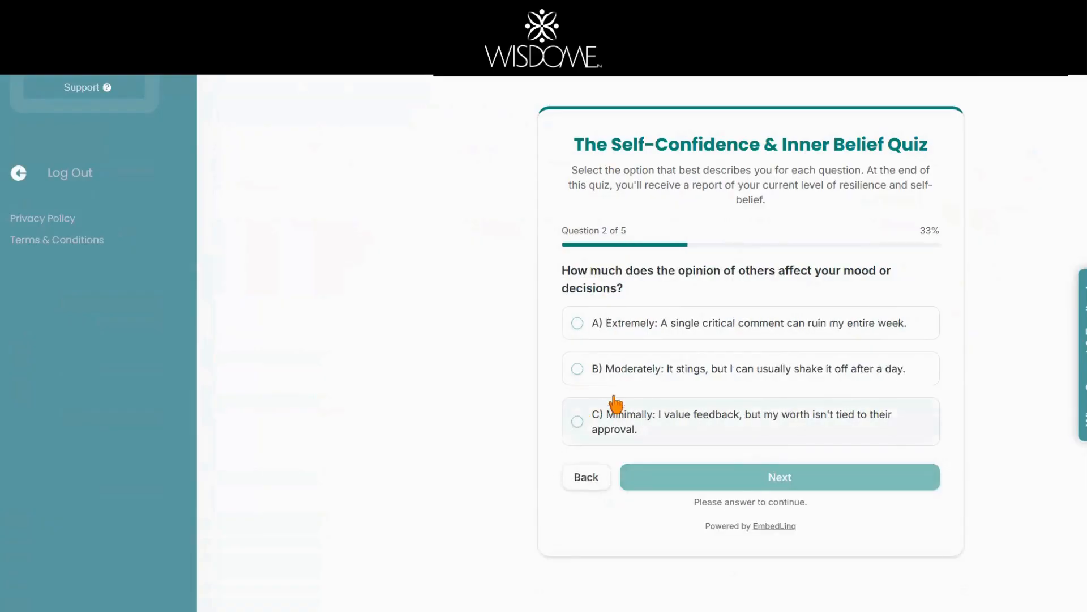
left_click(577, 369)
left_click(784, 479)
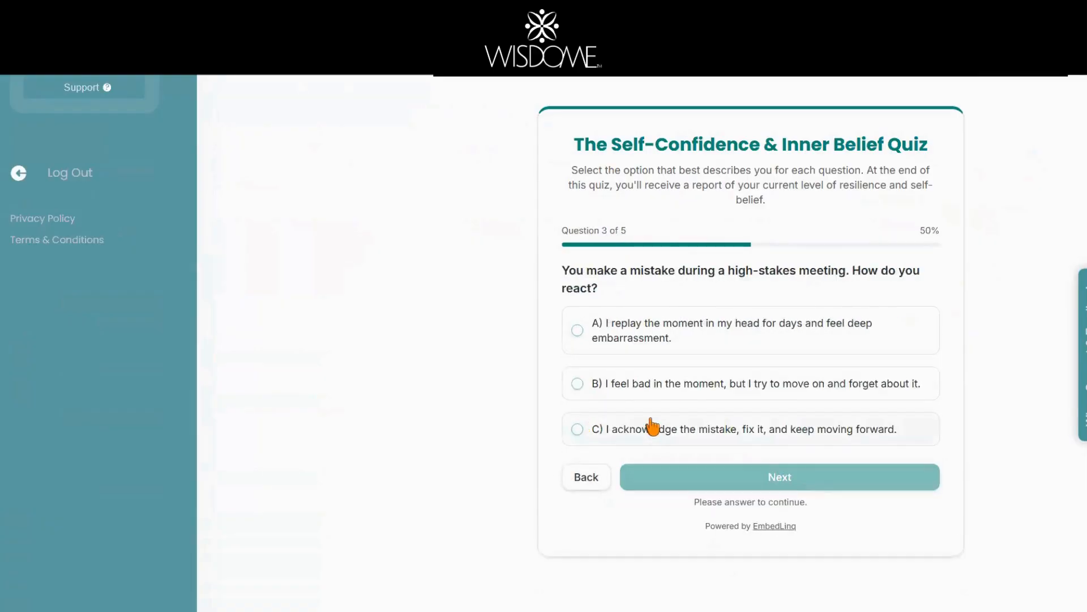
Step: Answer questions 3, 4 (third option) and 5 to reach the About You form
left_click(653, 426)
left_click(774, 478)
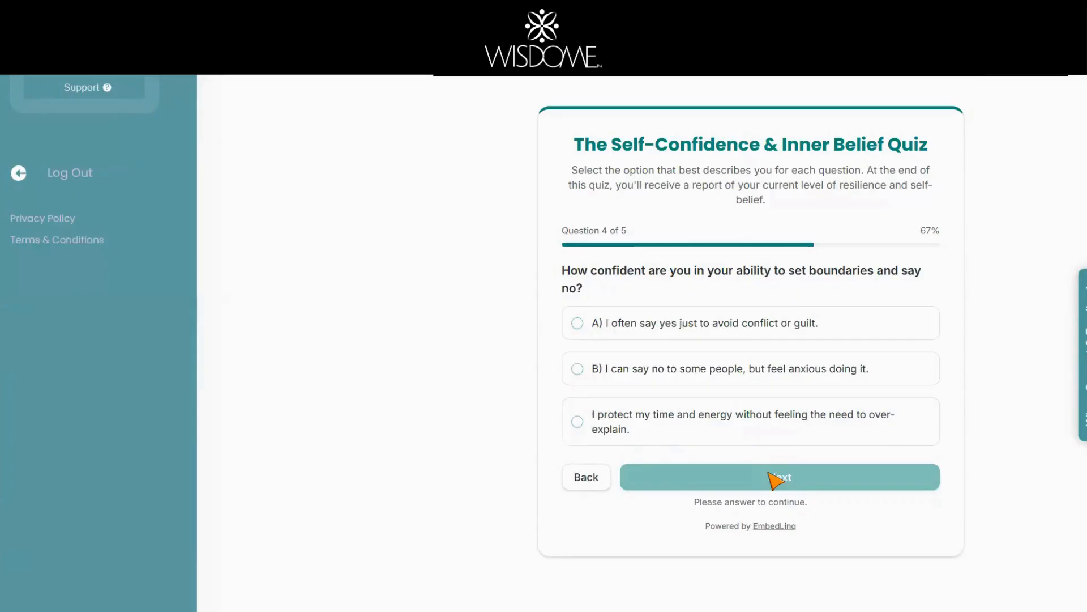
left_click(575, 422)
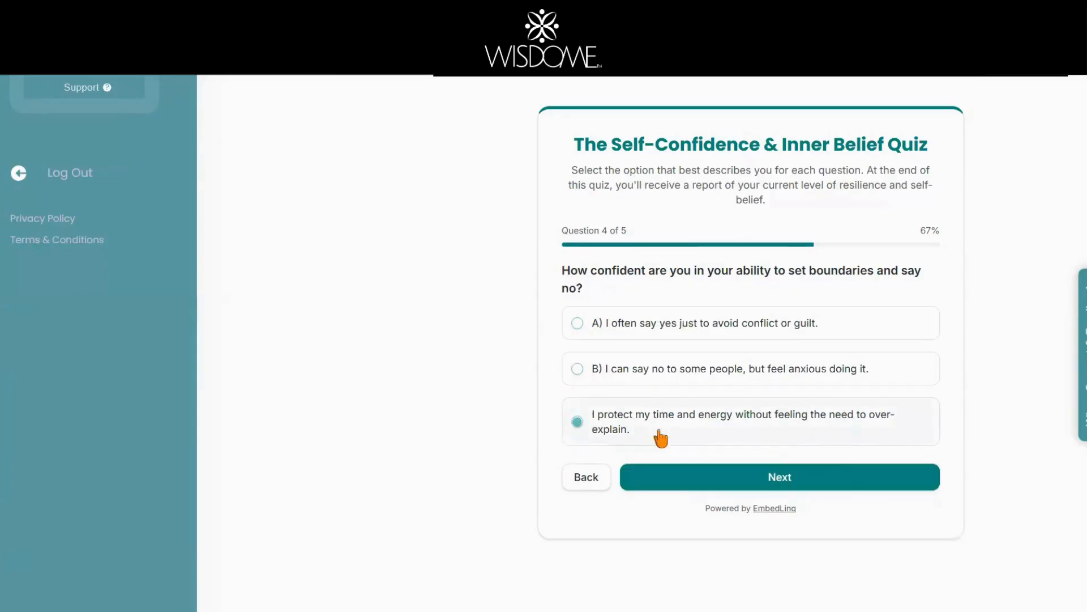
left_click(840, 478)
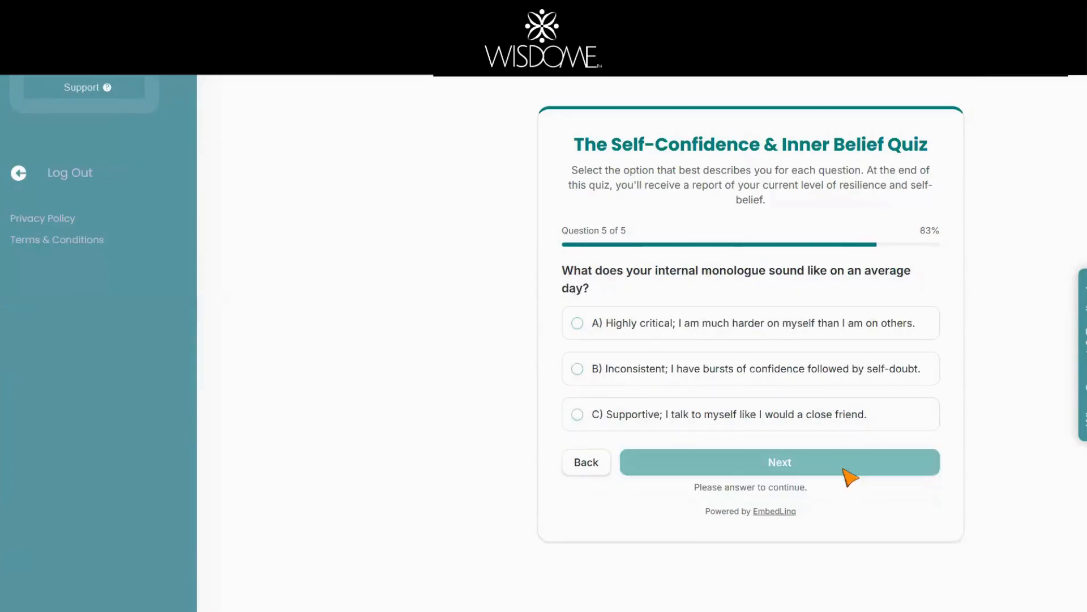
left_click(671, 360)
left_click(727, 463)
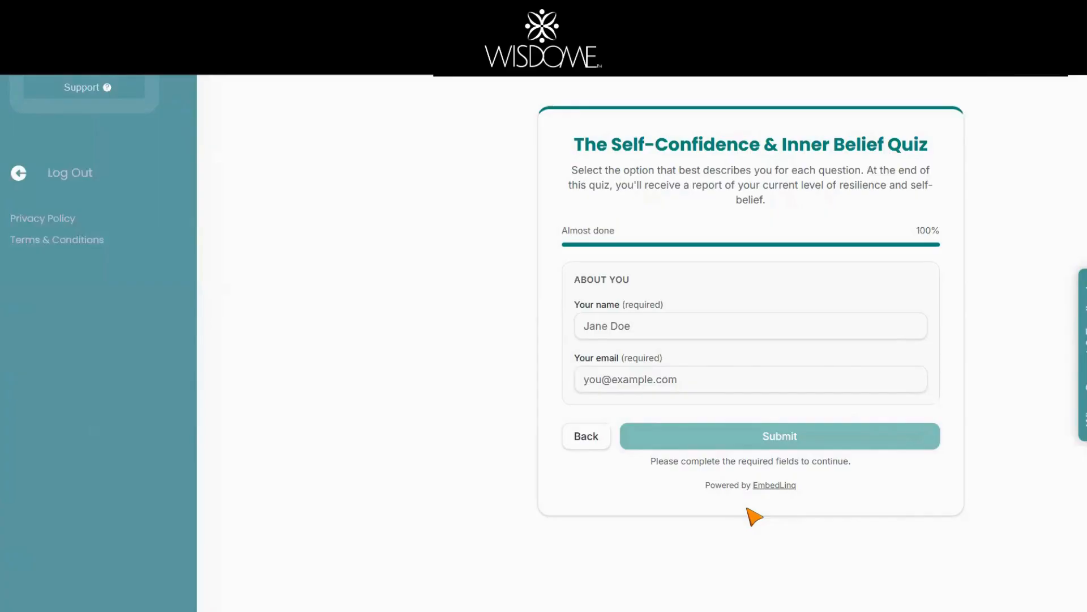
Step: Enter the respondent's name and e-mail address on the About You form and submit the quiz
left_click(666, 326)
type("C")
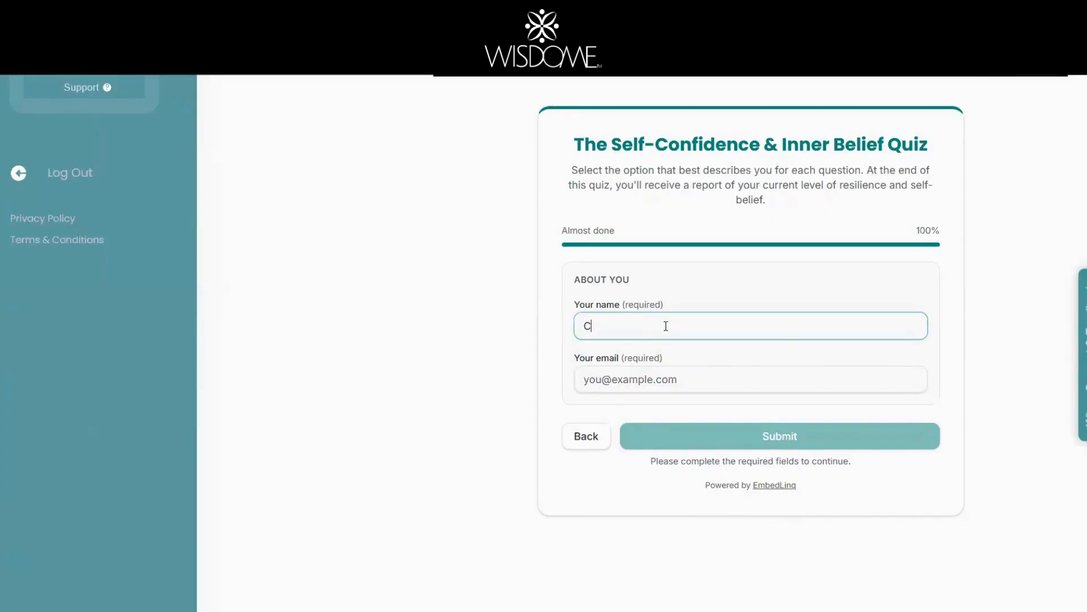
type("es")
left_click(660, 383)
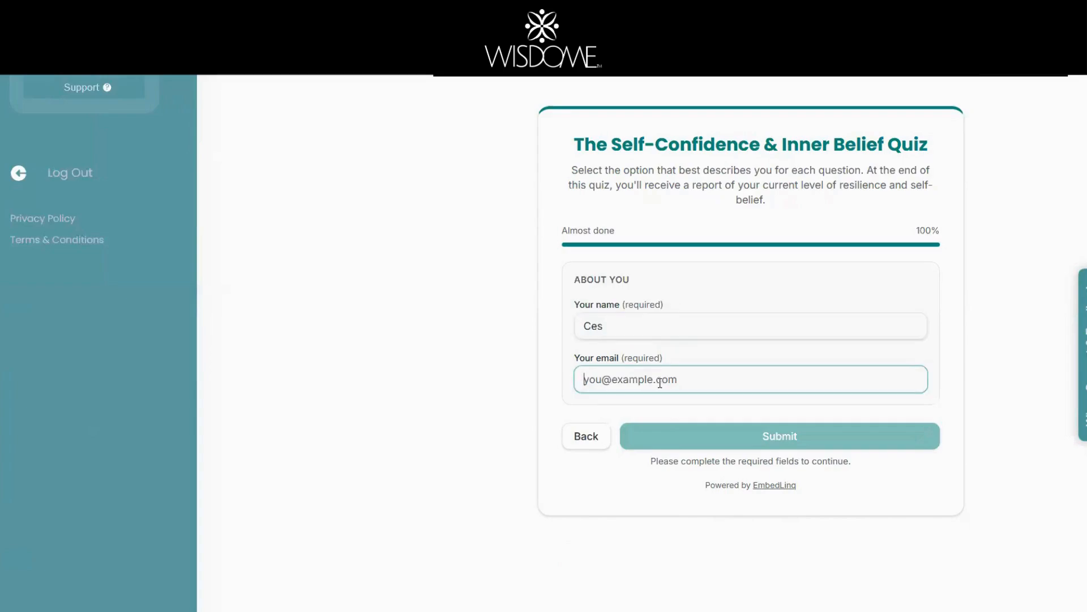
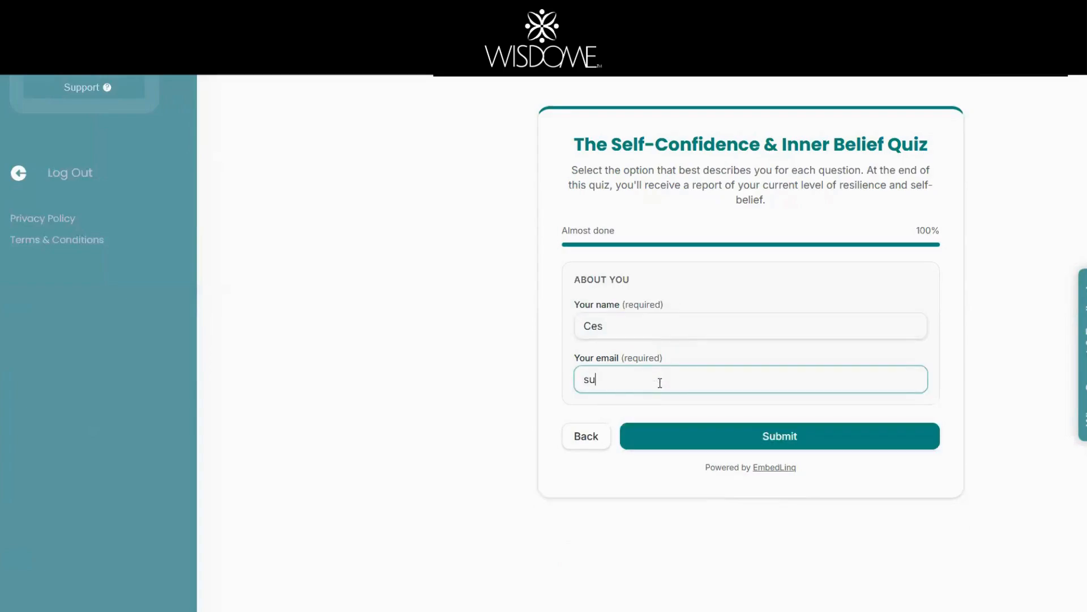
left_click(805, 443)
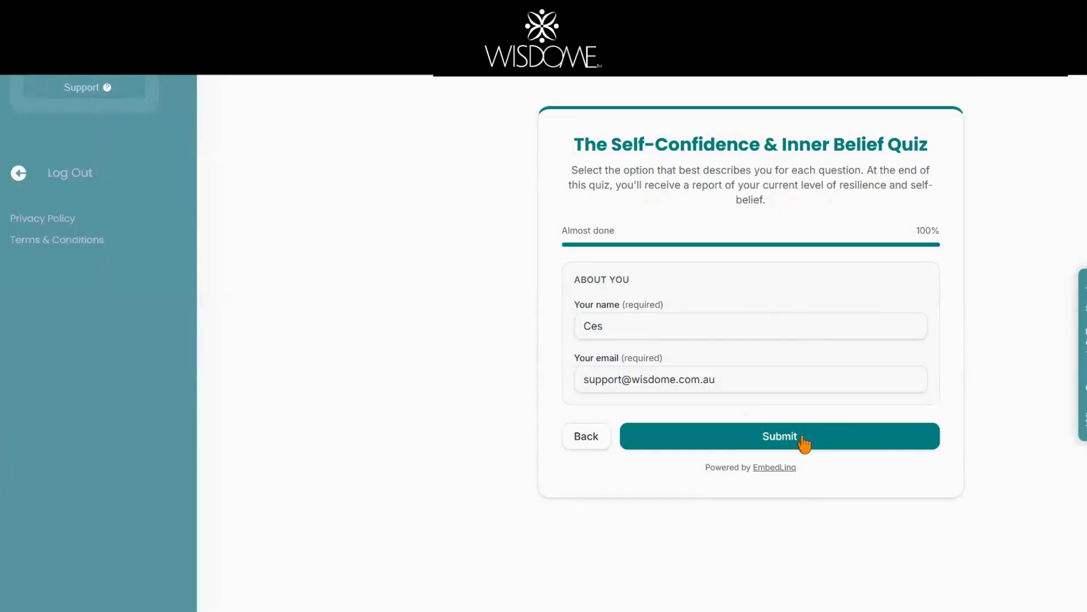